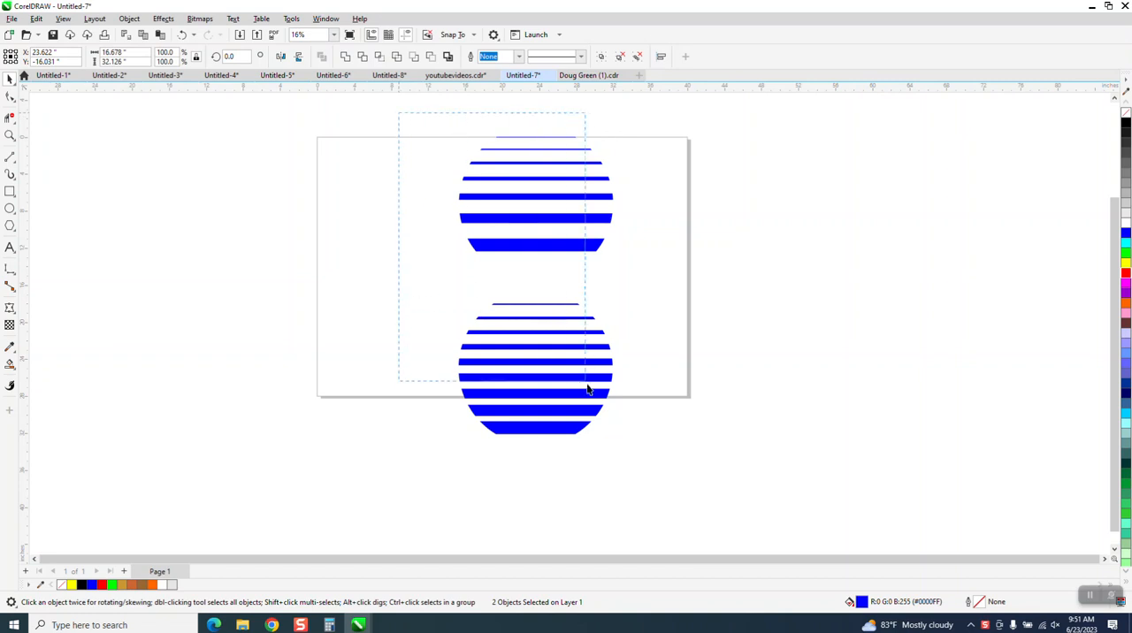
Move both blue striped circles to the right of the page, and draw a circle about 17 inches wide centred on the page
left_click_drag(534, 282, 777, 298)
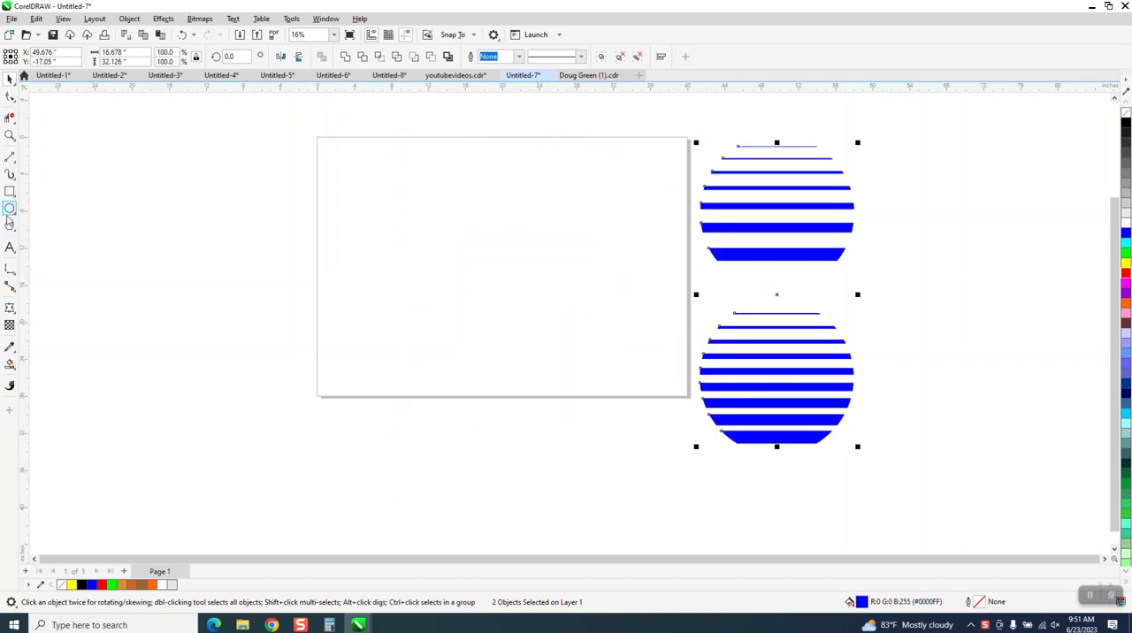
key("F7")
left_click_drag(577, 196, 423, 353)
key("p")
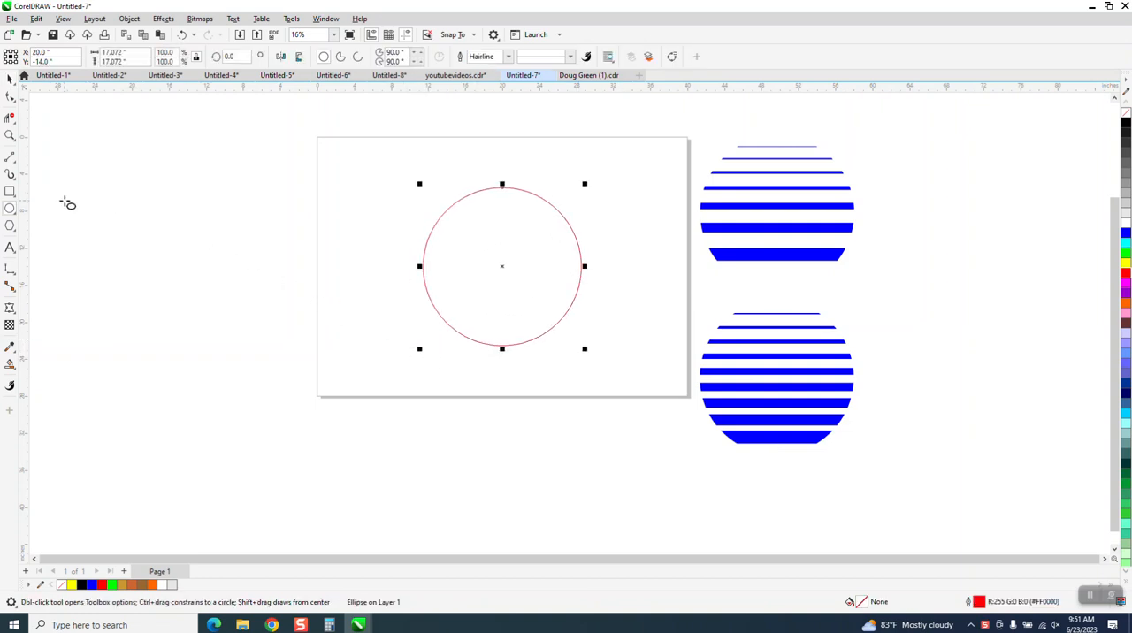
Draw a horizontal two-point line about 26 inches long and centre it on the page
left_click(15, 161)
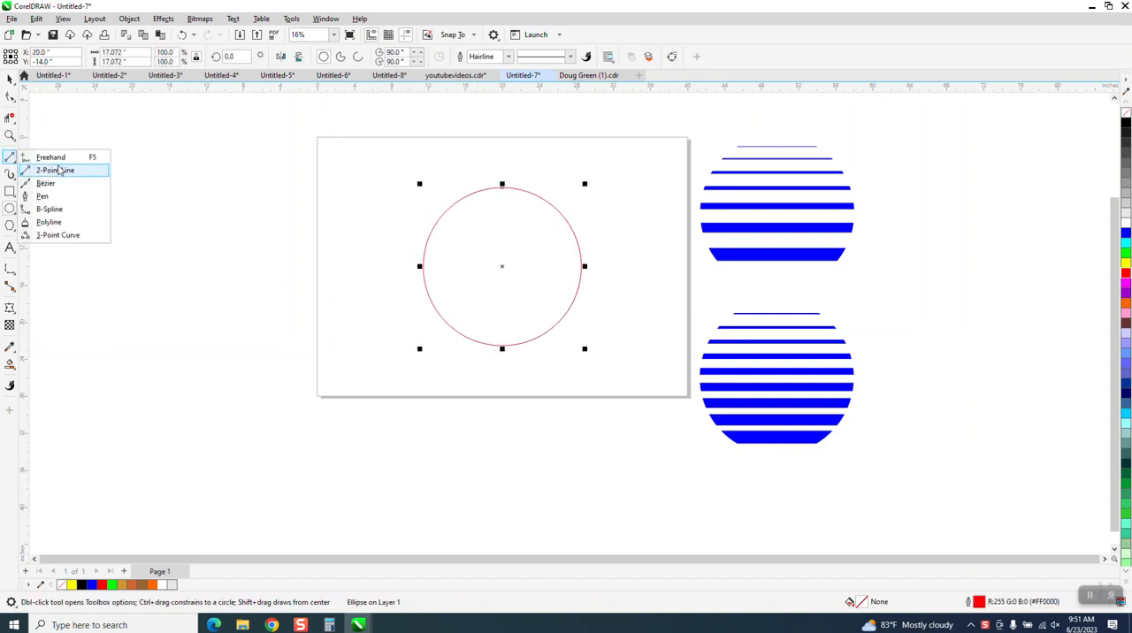
left_click(59, 169)
left_click_drag(176, 181, 428, 180)
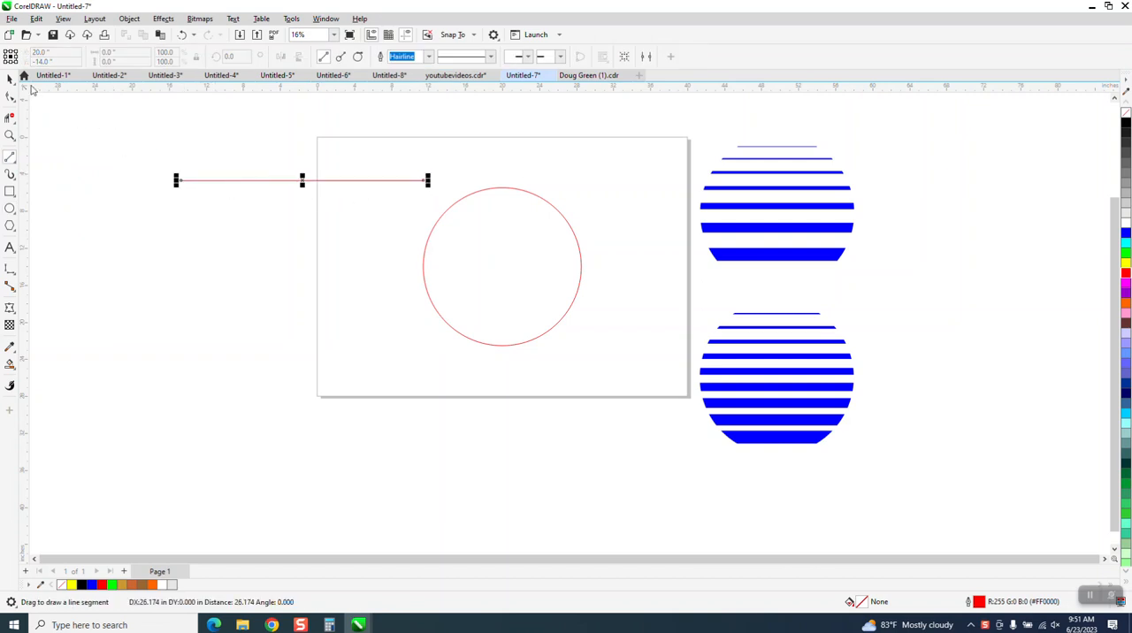
key("p")
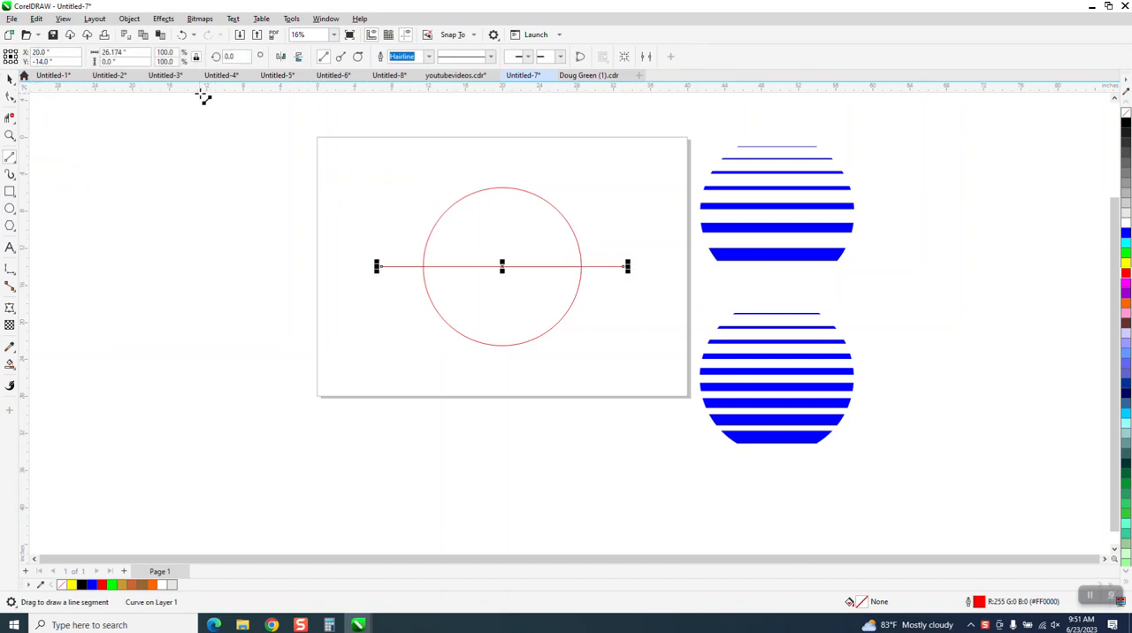
Align the horizontal line with the top edge of the circle
left_click(10, 79)
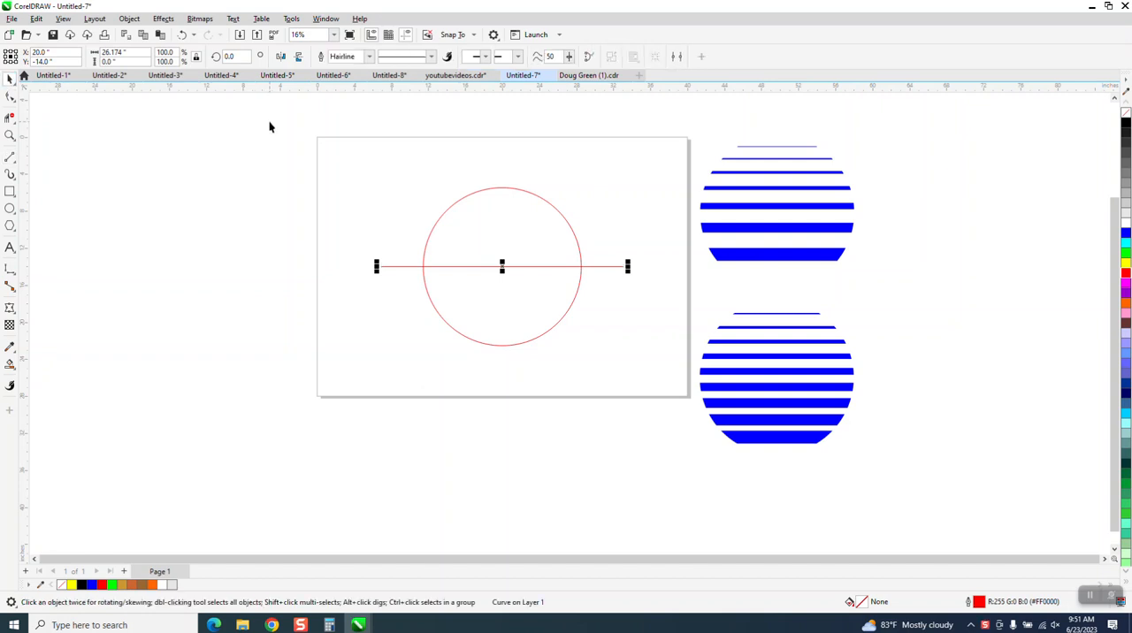
left_click_drag(269, 127, 647, 385)
key("t")
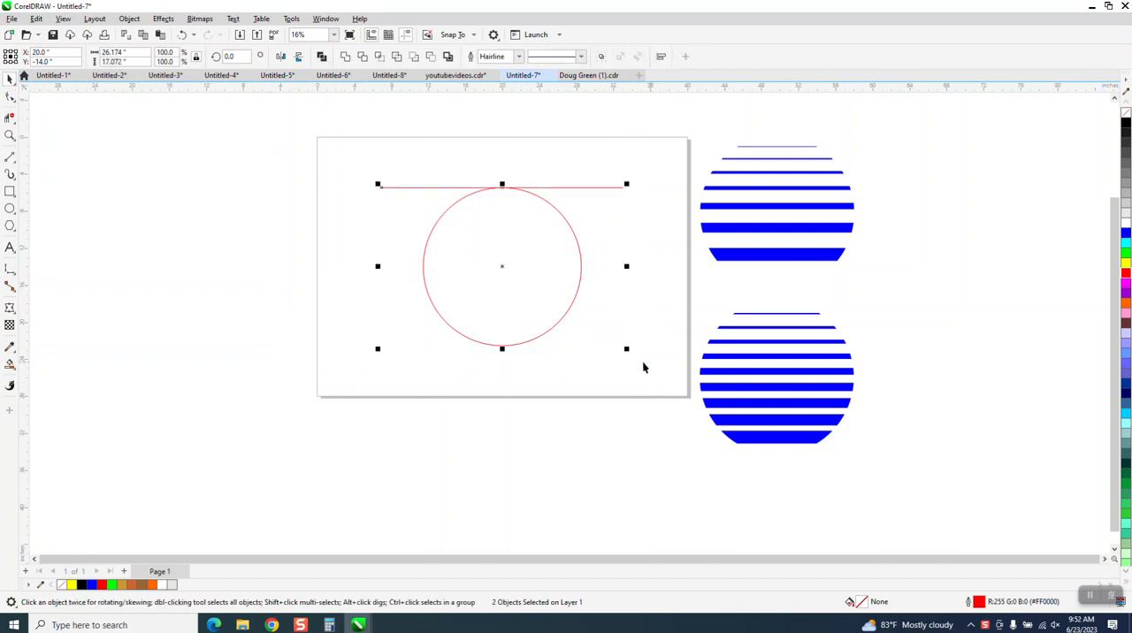
left_click(644, 363)
Duplicate the horizontal line and align the copy with the bottom edge of the circle
left_click(617, 187)
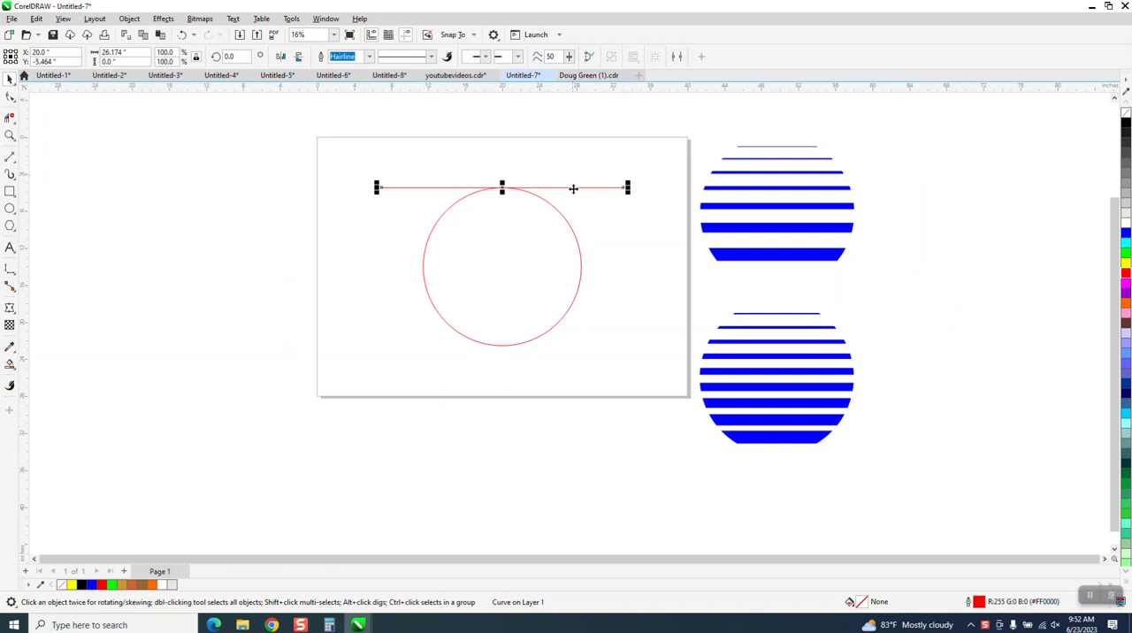
left_click(579, 247, "shift")
key("b")
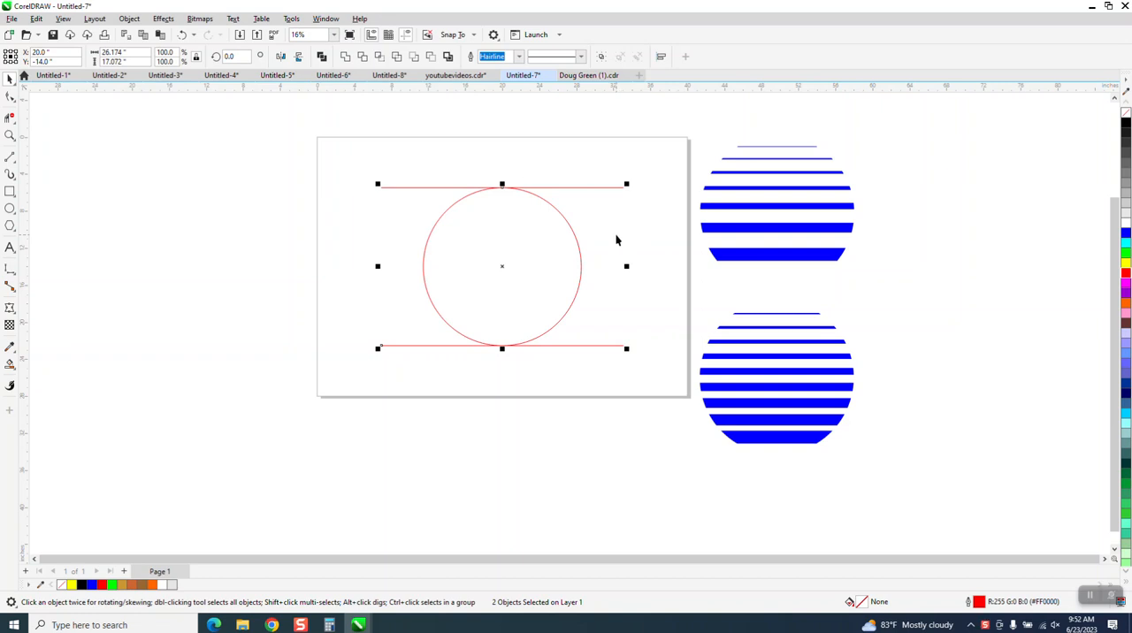
Set the nudge distance to 1 inch, and nudge the bottom line up and the top line down once each
left_click(592, 323)
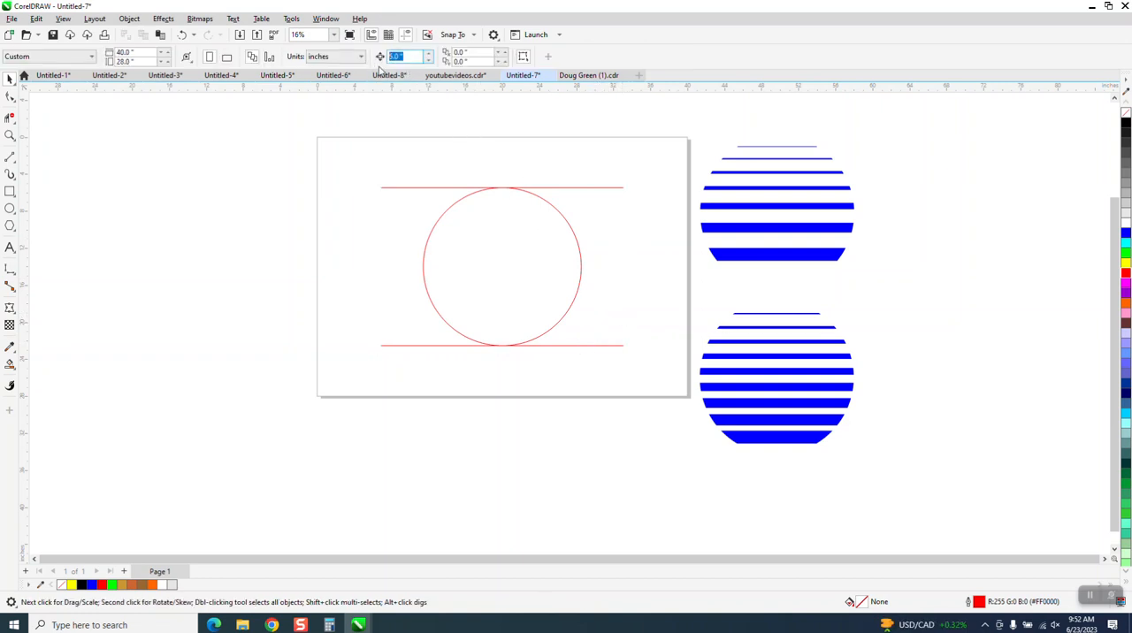
type("1")
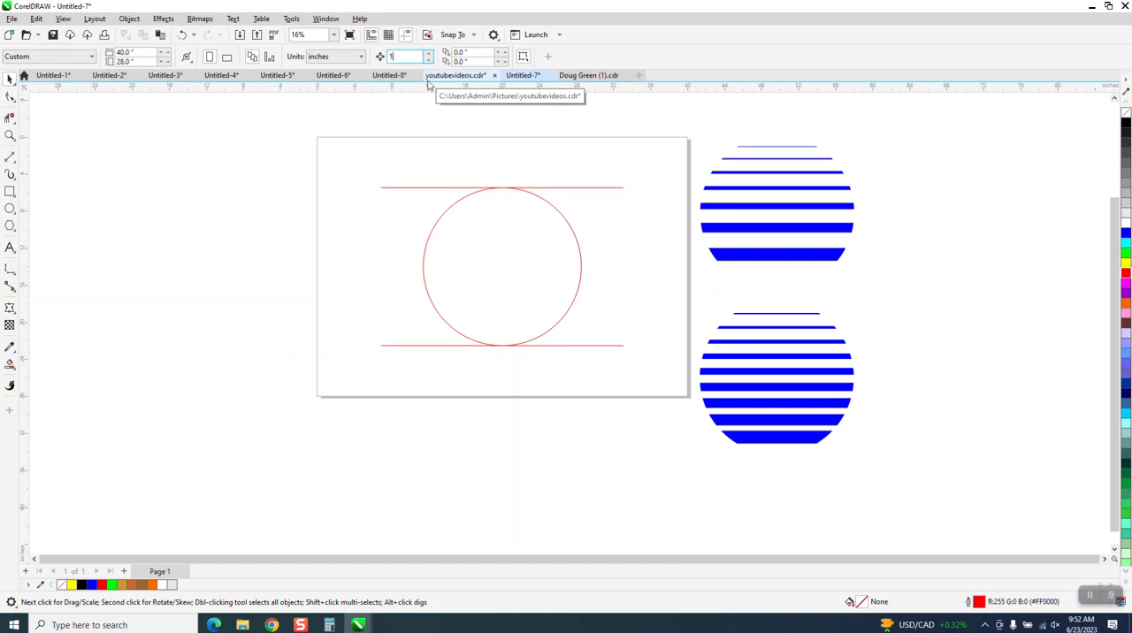
left_click(574, 345)
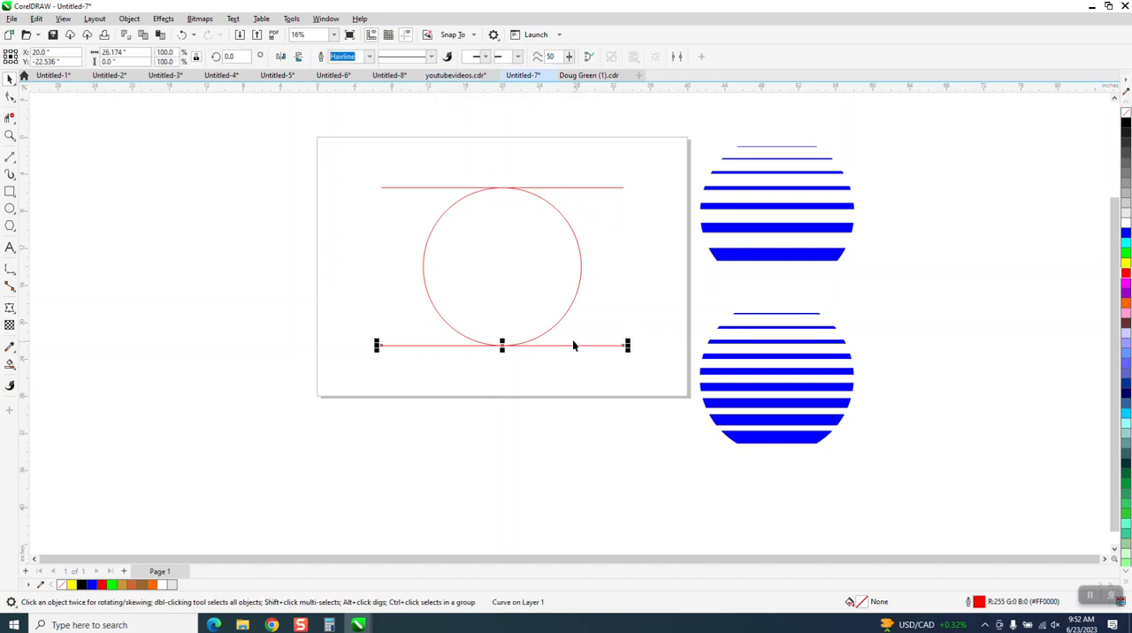
key("Up")
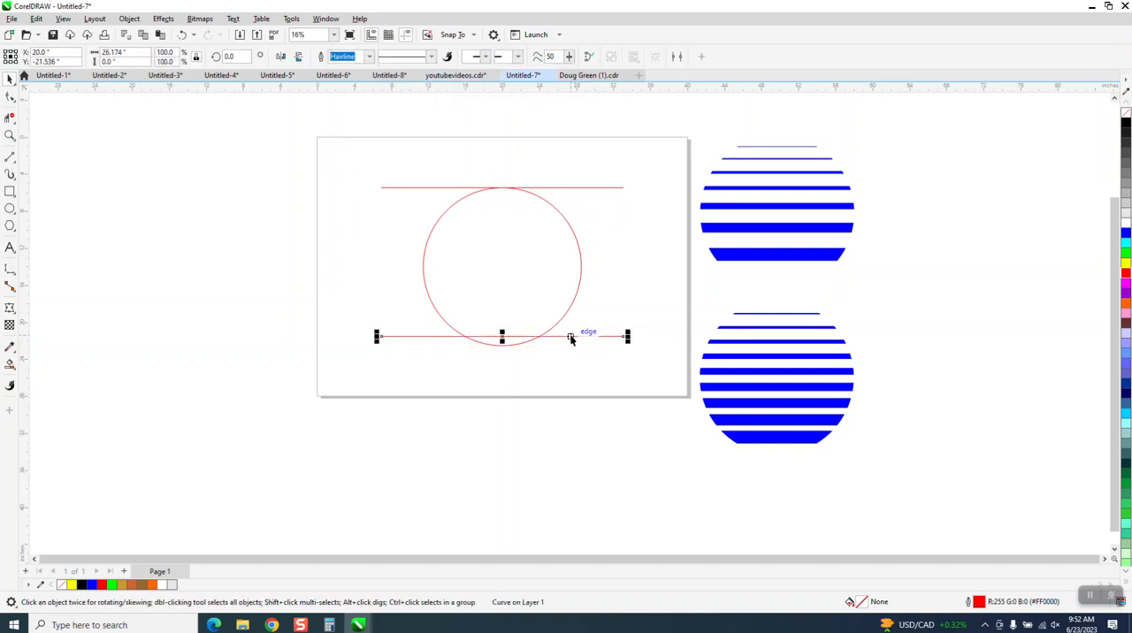
left_click(547, 187)
key("Down")
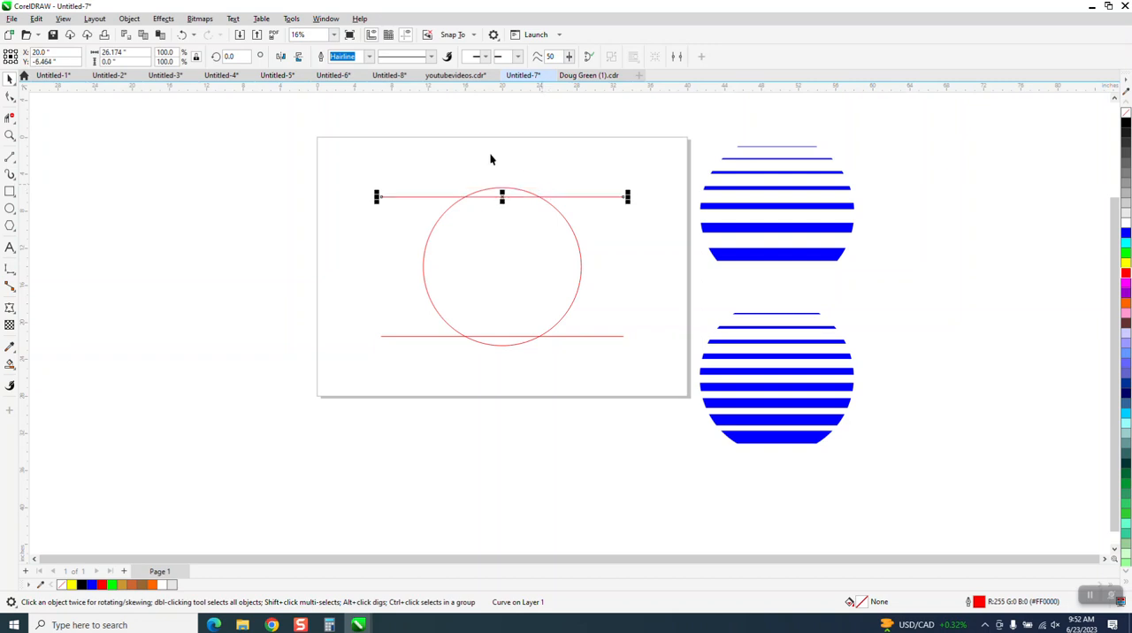
Set the outline width to 8 pt for the upper line and 75 pt for the lower line
left_click(369, 56)
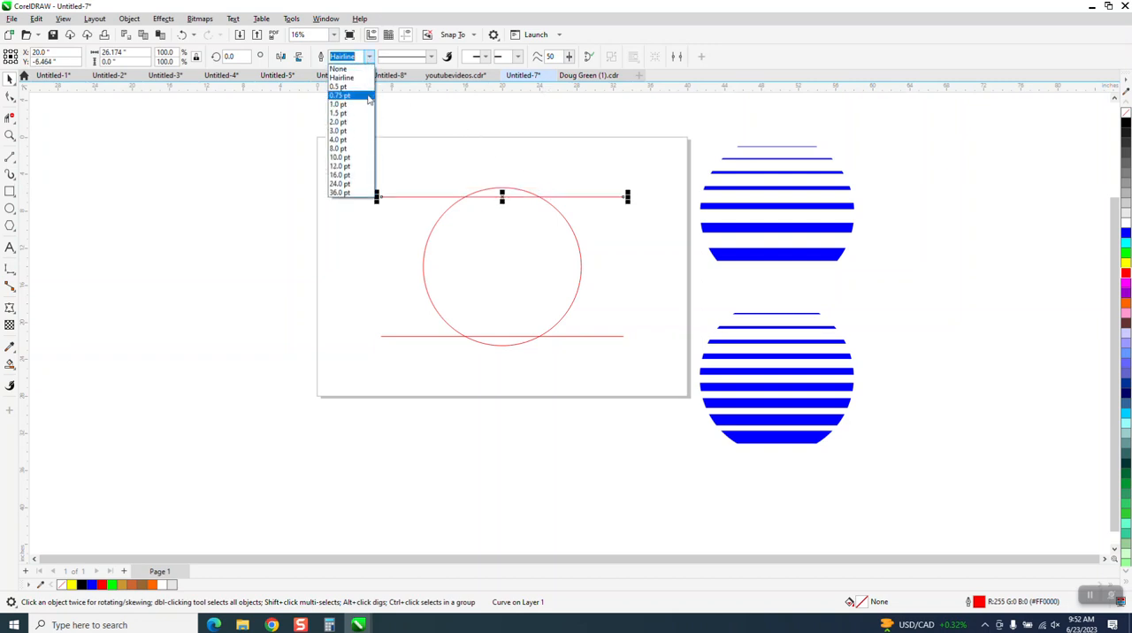
left_click(344, 149)
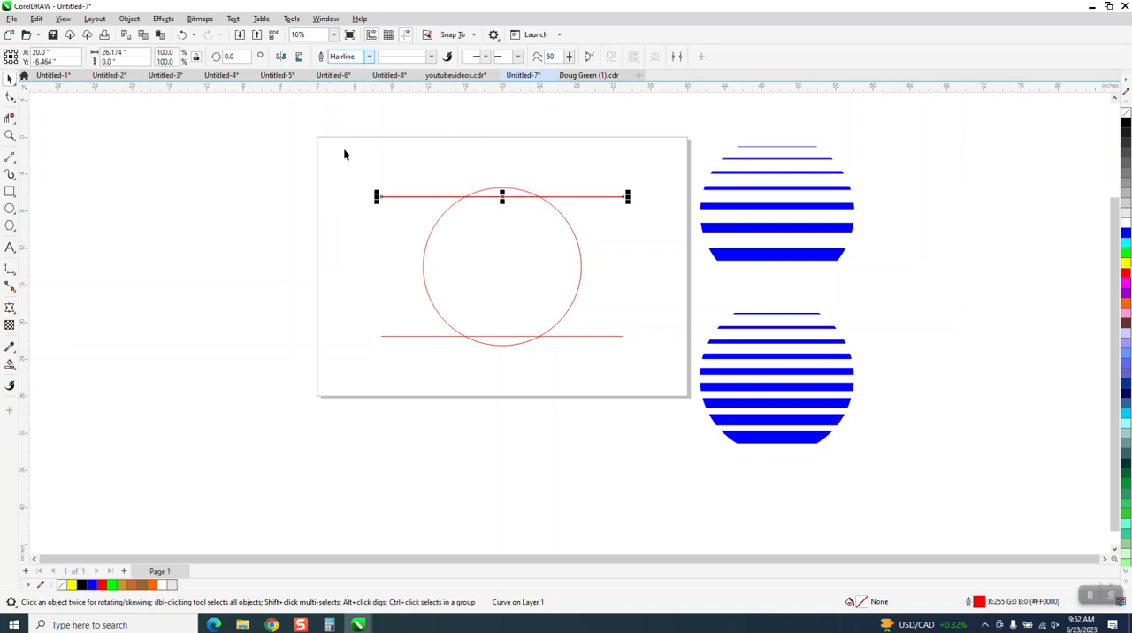
left_click(591, 339)
left_click(592, 335)
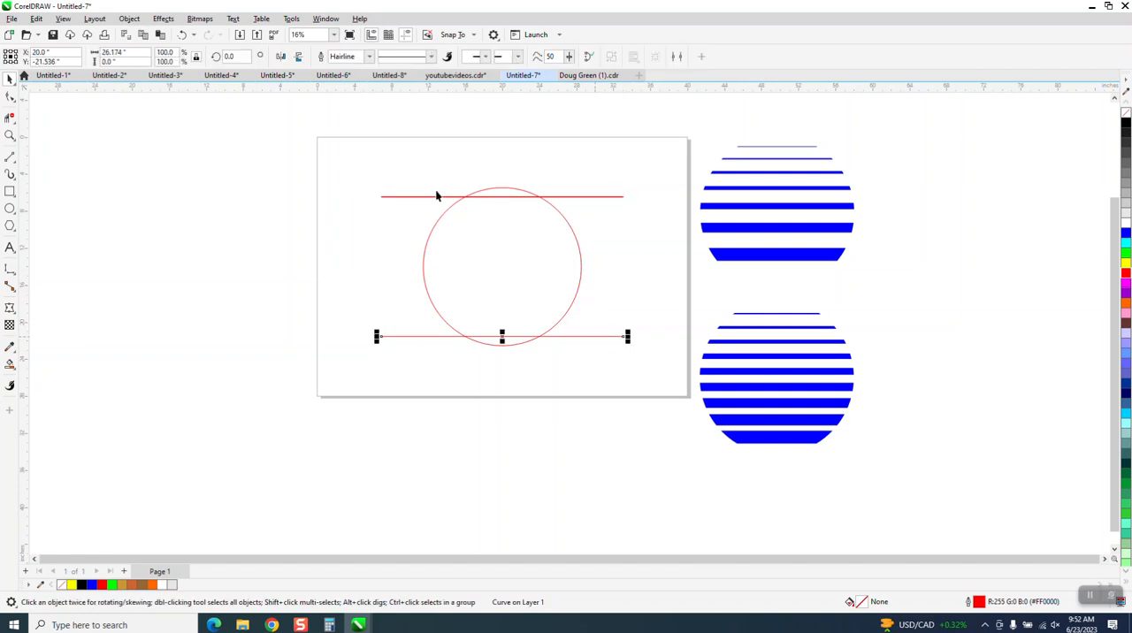
left_click(369, 56)
left_click(353, 195)
left_click(369, 57)
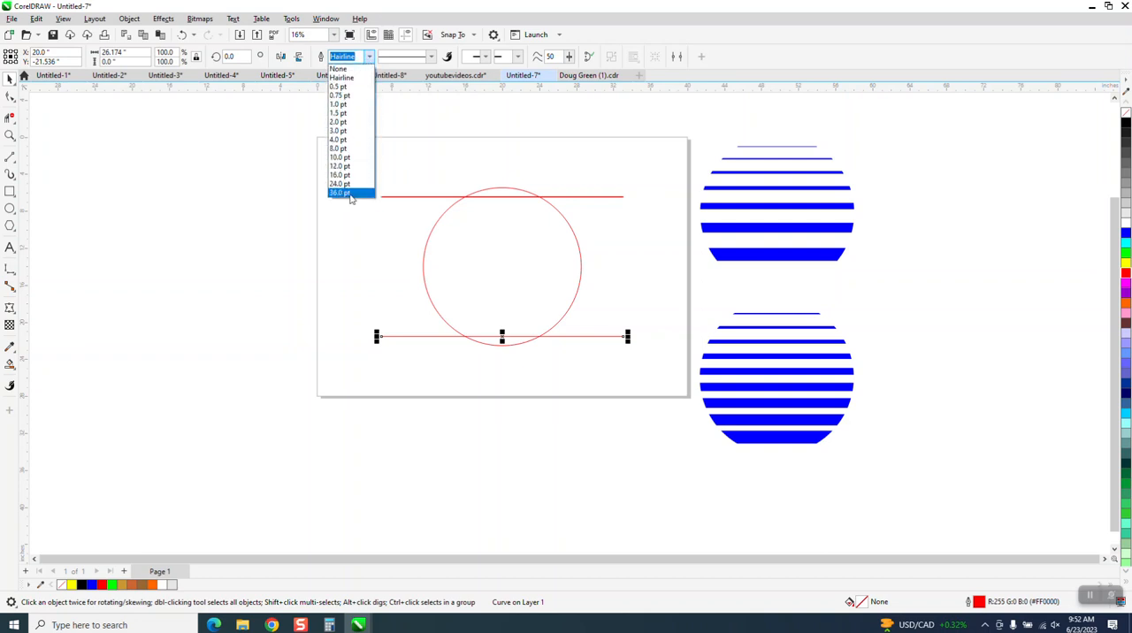
left_click(351, 197)
left_click(368, 57)
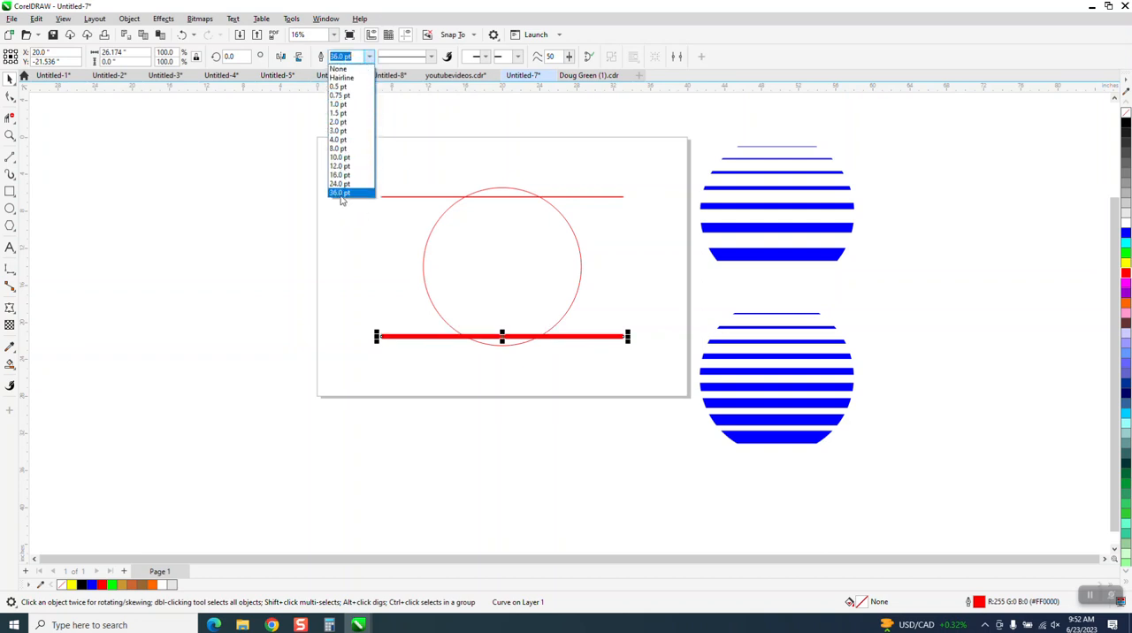
left_click(325, 64)
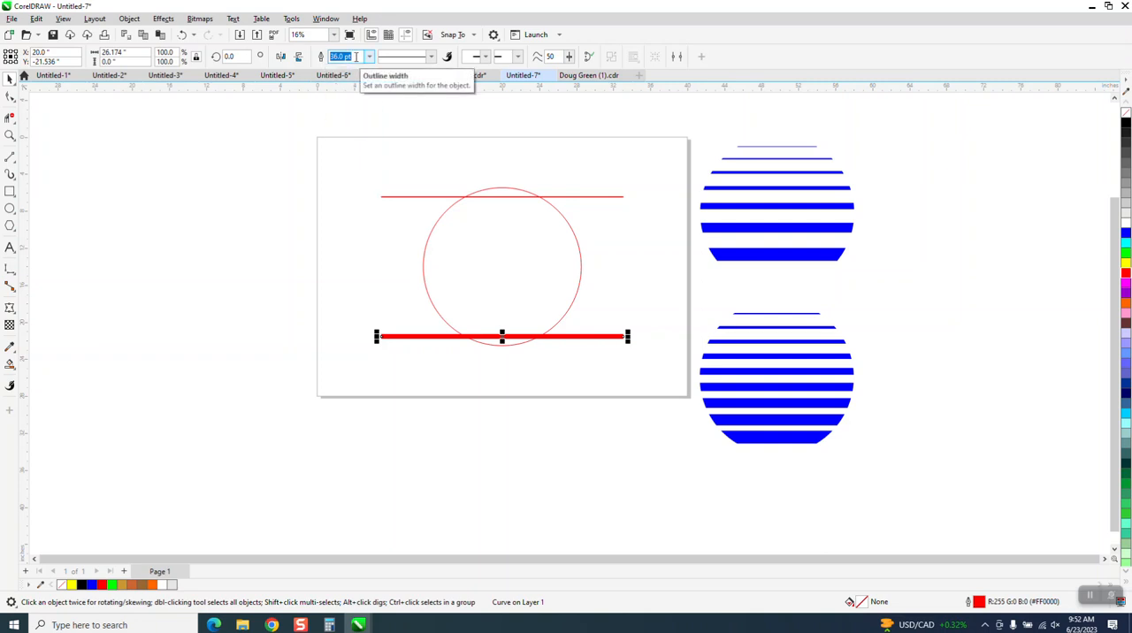
type("75")
key("Return")
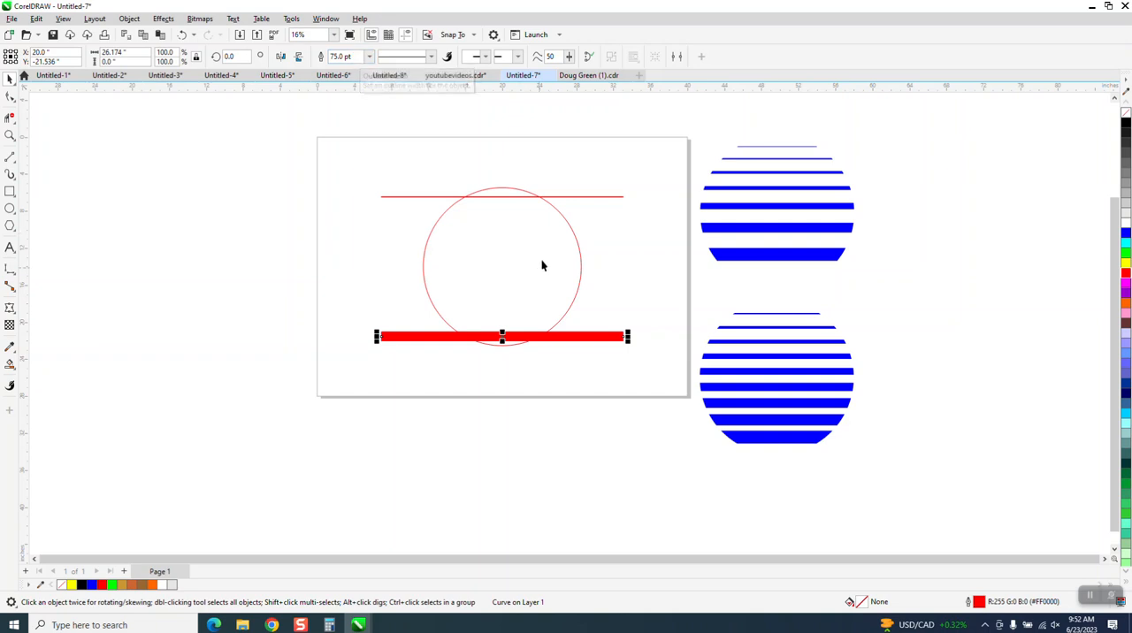
Blend the thin upper line and the thick lower line with 7 intermediate steps
left_click(615, 197, "shift")
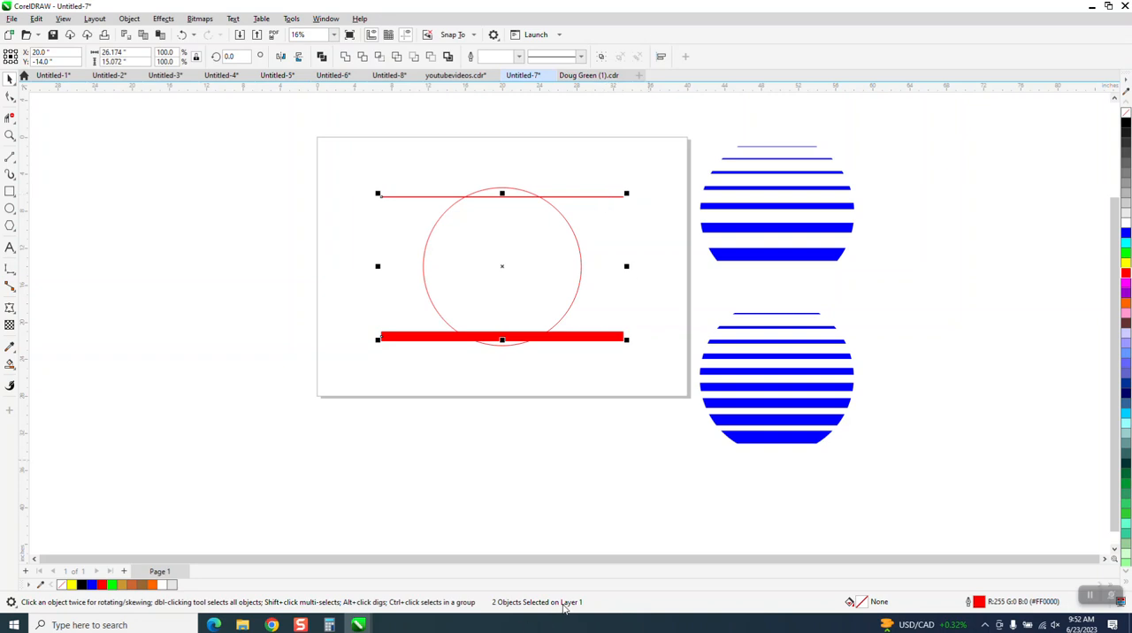
left_click(162, 19)
left_click(175, 276)
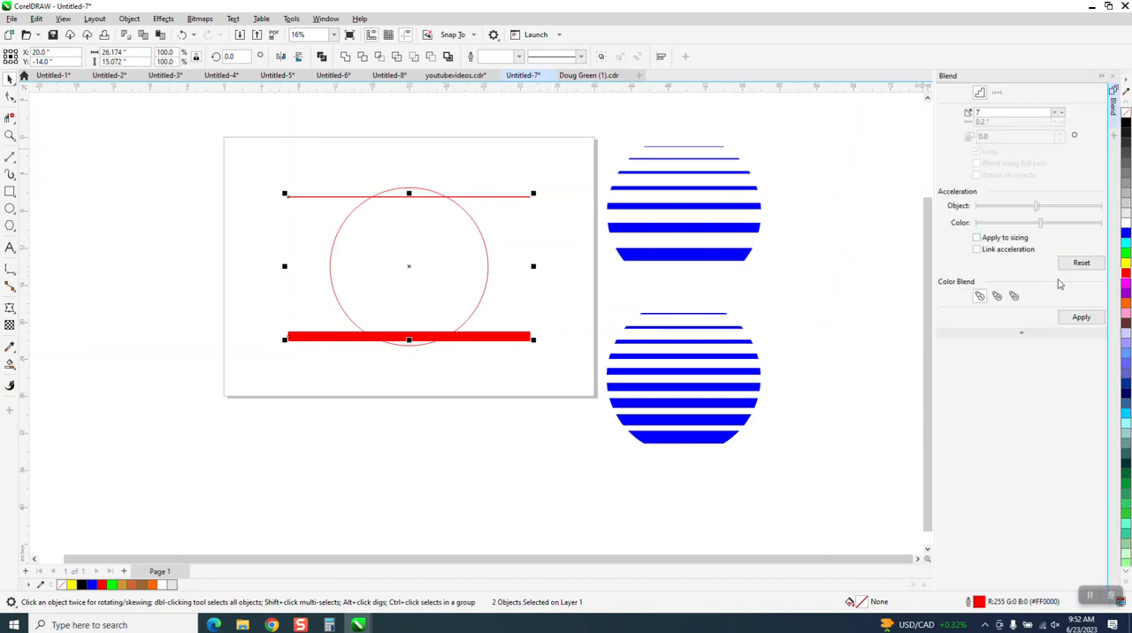
left_click(1079, 318)
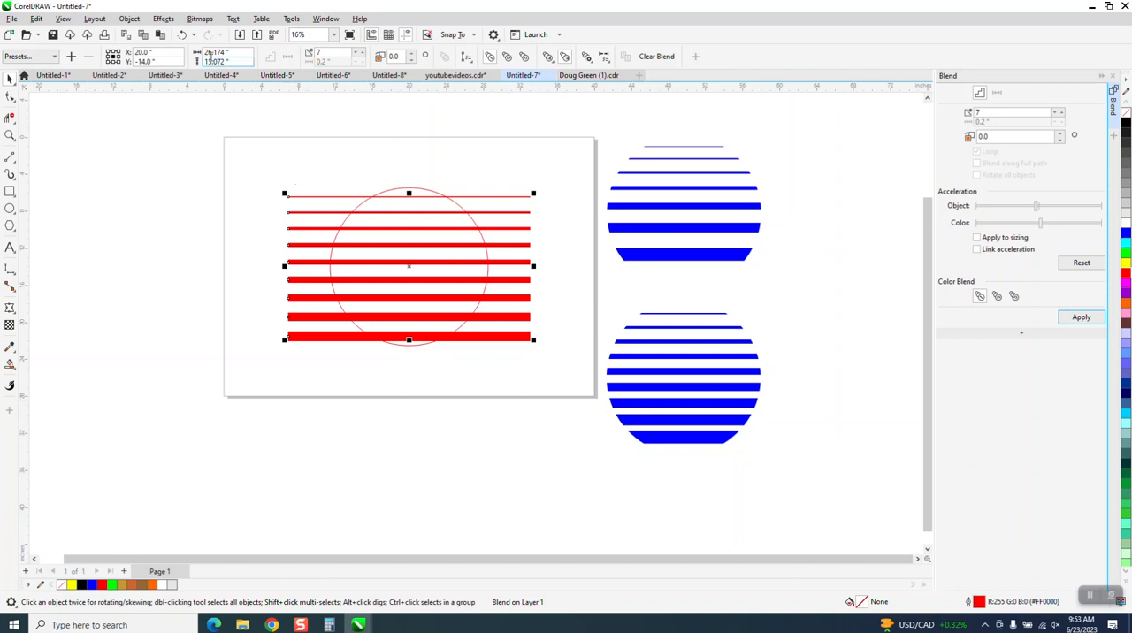
Break the blend apart and ungroup its seven intermediate lines
left_click(131, 18)
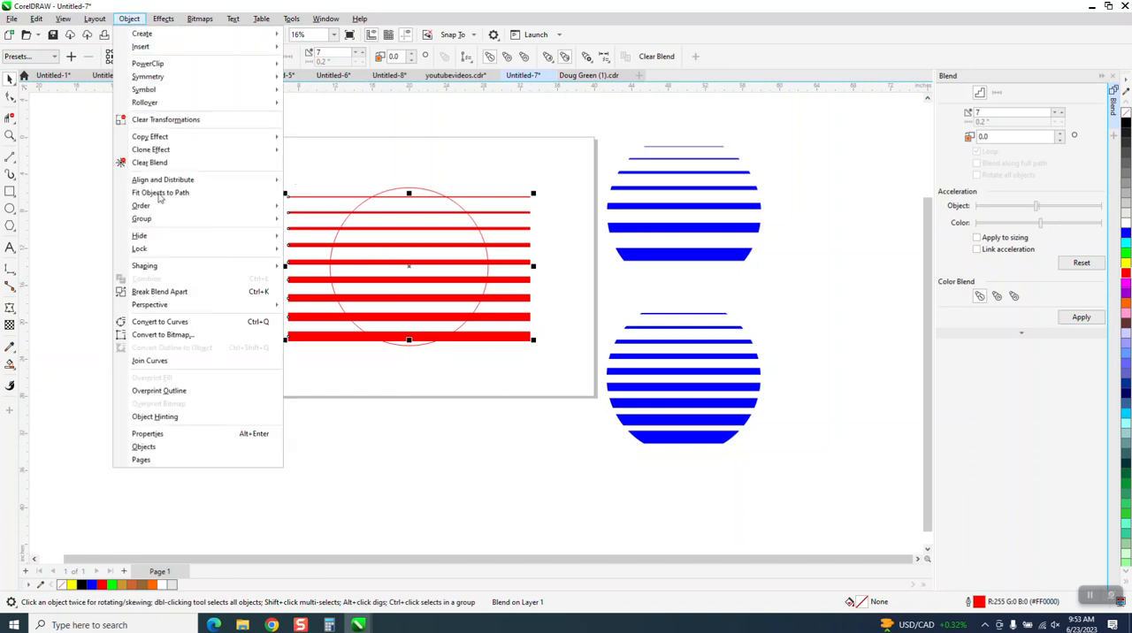
left_click(178, 294)
left_click(293, 264)
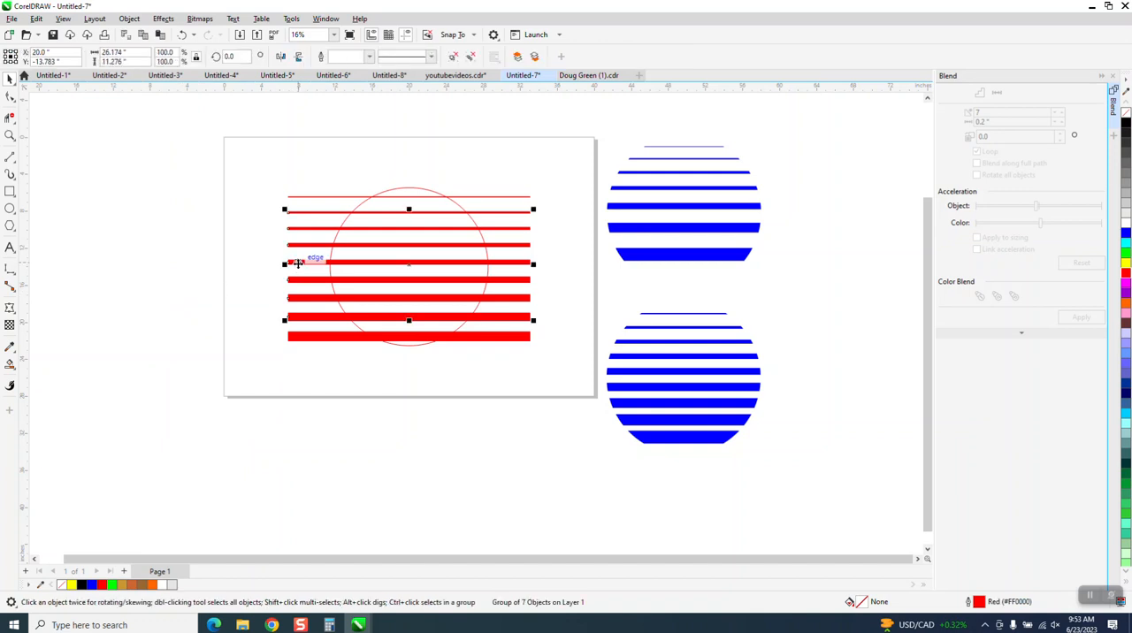
left_click(129, 18)
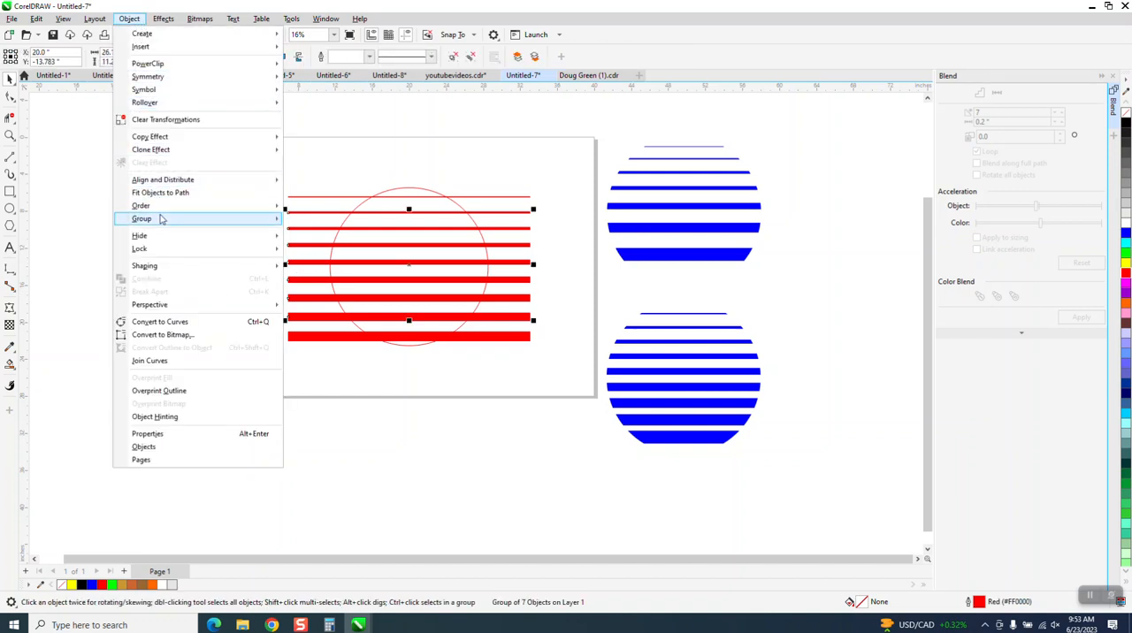
mouse_move(239, 225)
left_click(301, 233)
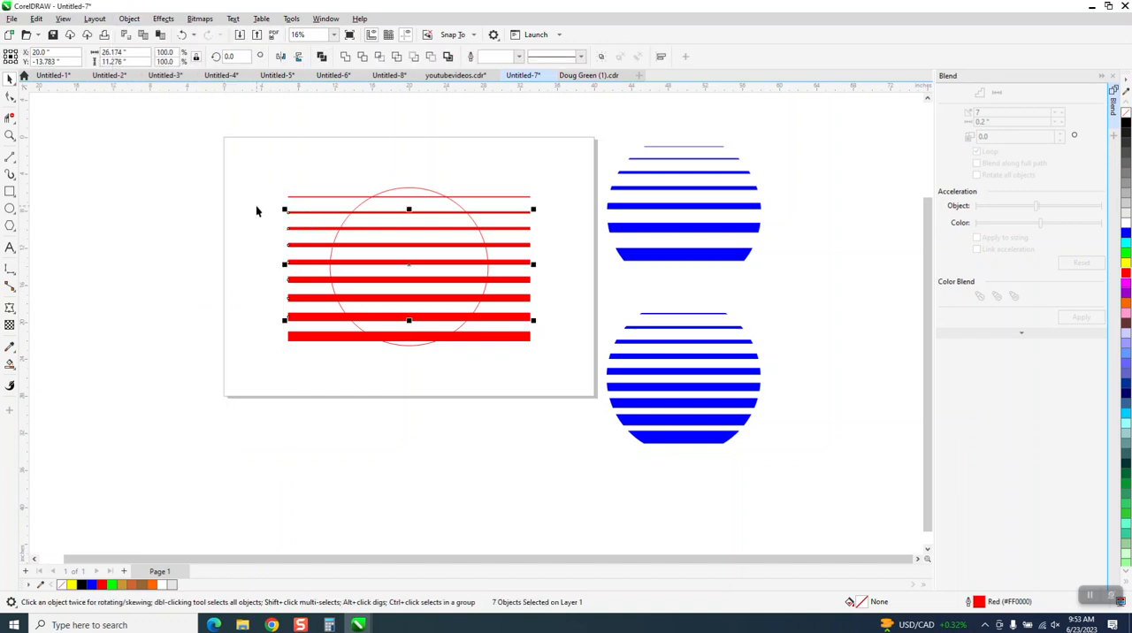
Group all nine red lines together
left_click_drag(251, 168, 310, 338)
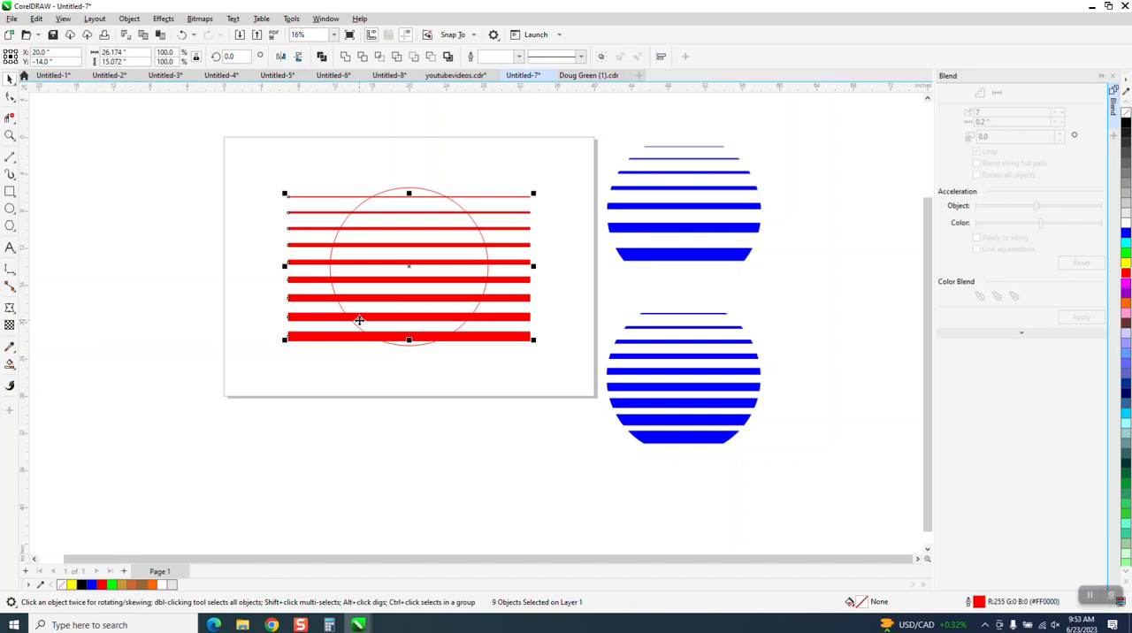
key("ctrl+g")
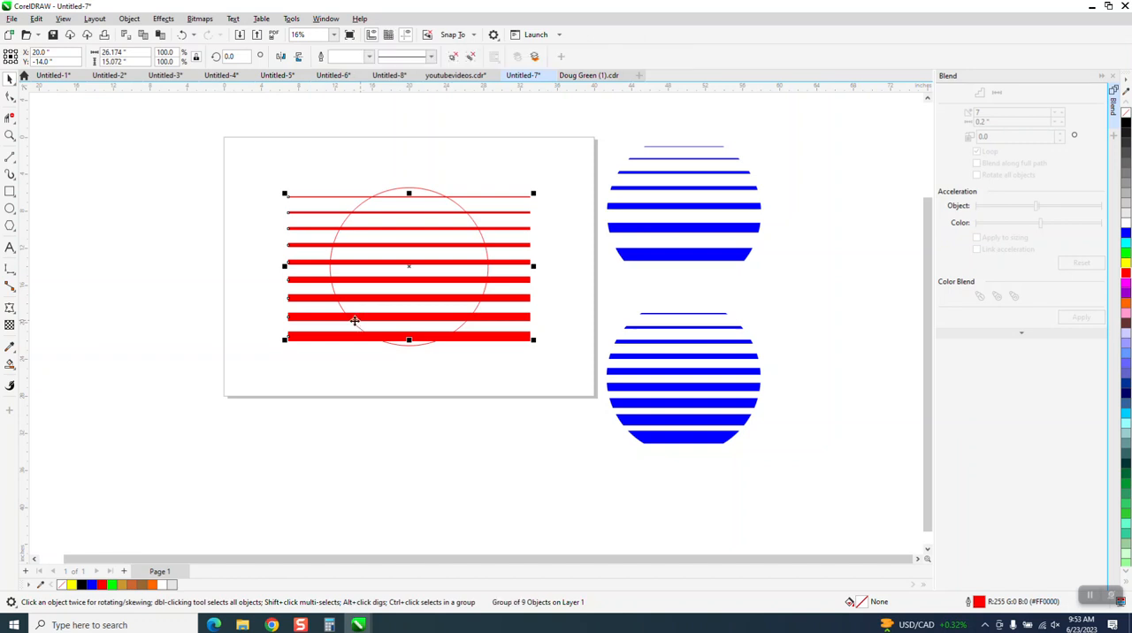
Intersect the line group with the circle, and move the resulting lines left of the page and the original thick lines below the circle
left_click_drag(265, 177, 598, 406)
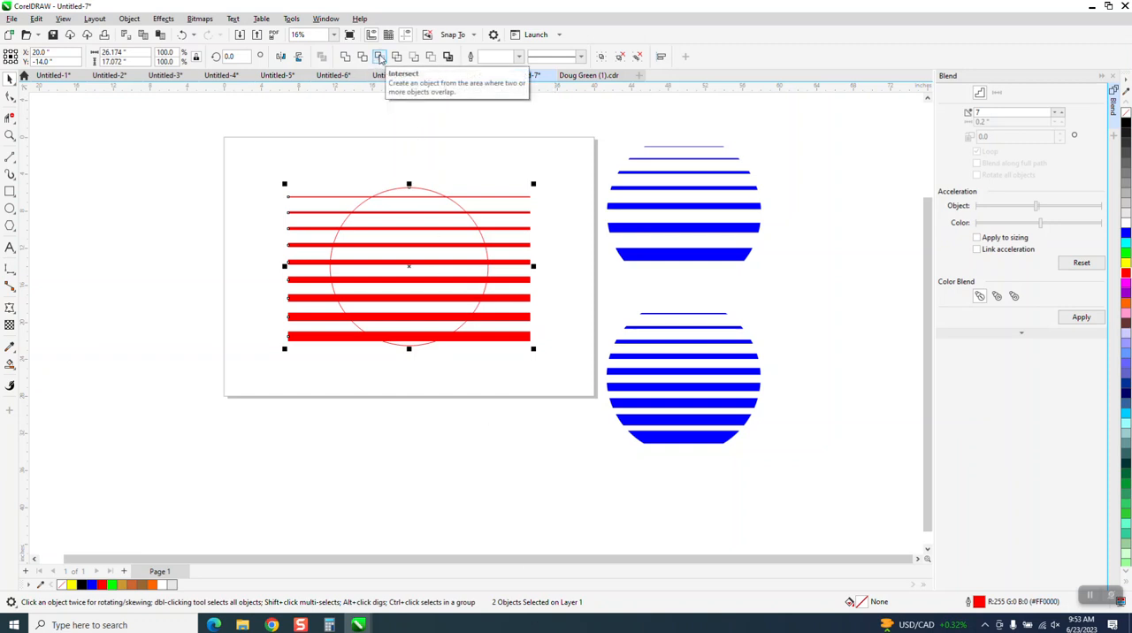
left_click(380, 58)
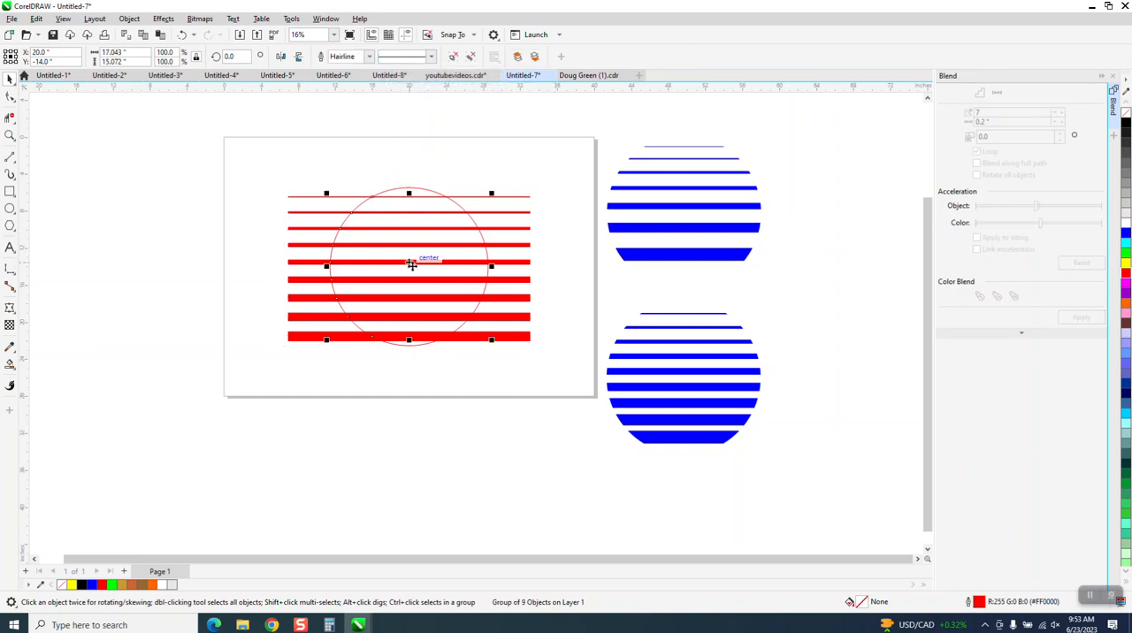
left_click_drag(411, 264, 147, 256)
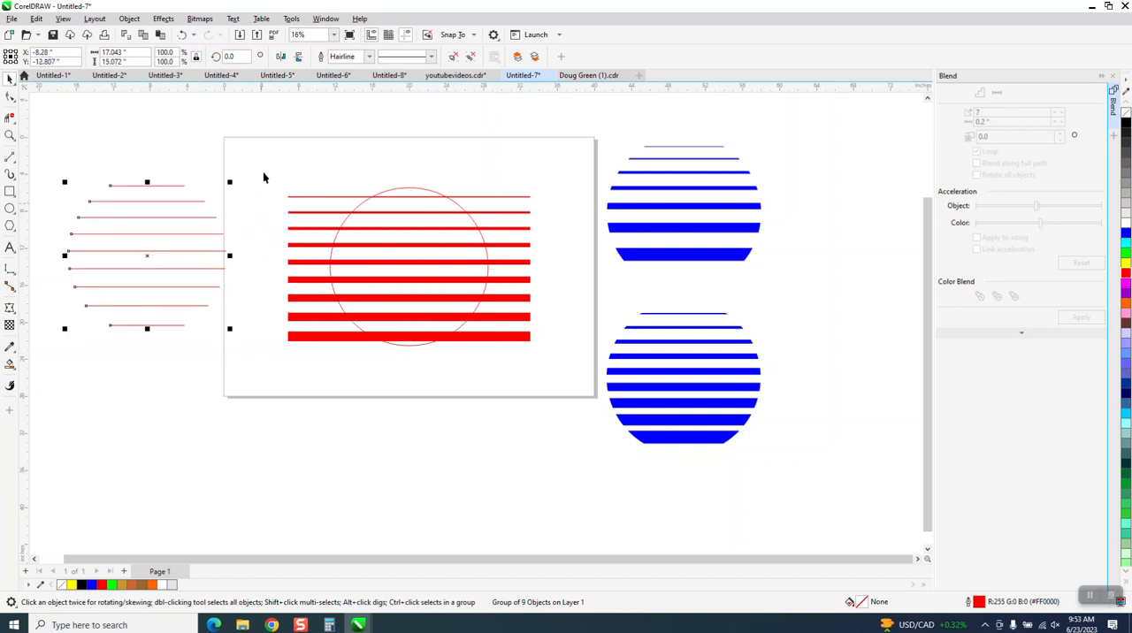
left_click_drag(374, 232, 307, 397)
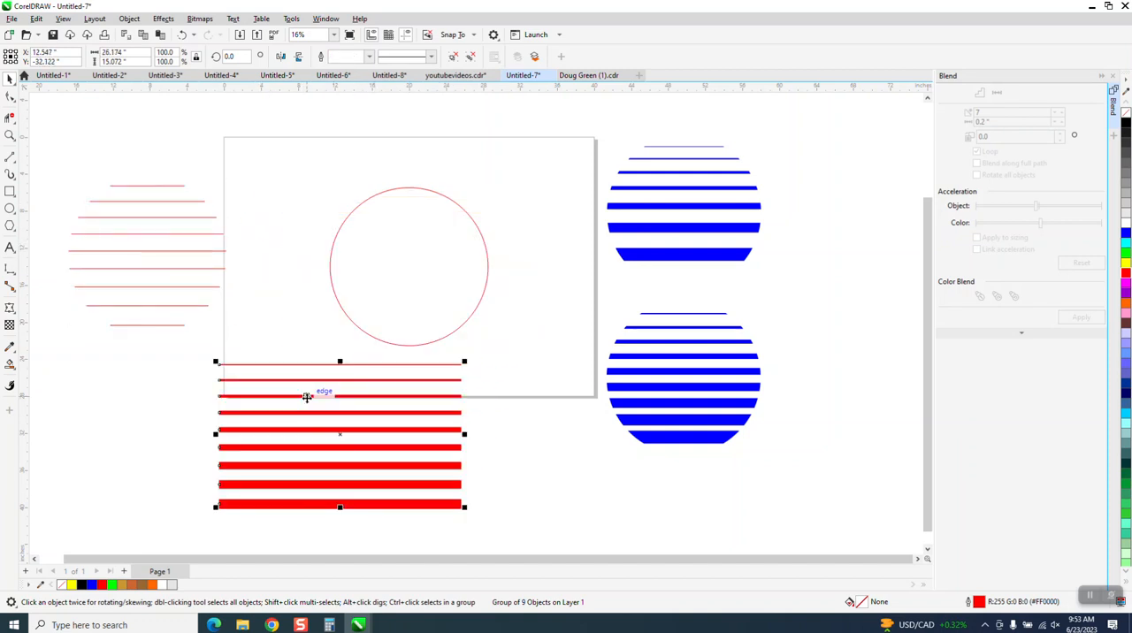
Undo moving the thick red lines below the circle, and ungroup the nine lines
left_click(183, 35)
left_click_drag(253, 150, 562, 433)
left_click(544, 351)
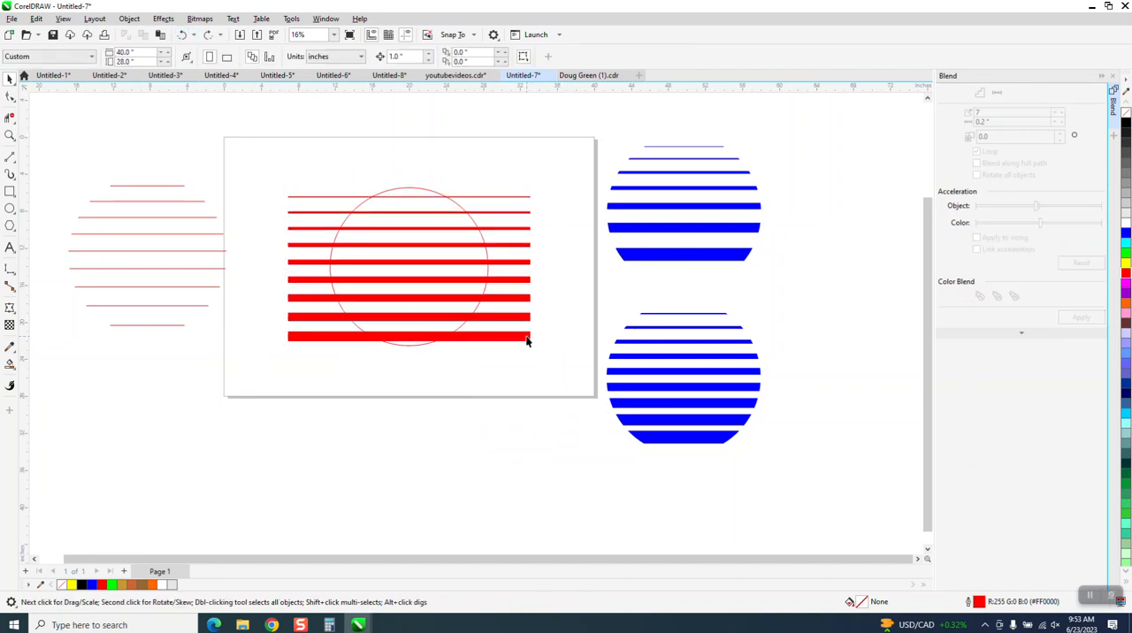
left_click(527, 340)
left_click(129, 19)
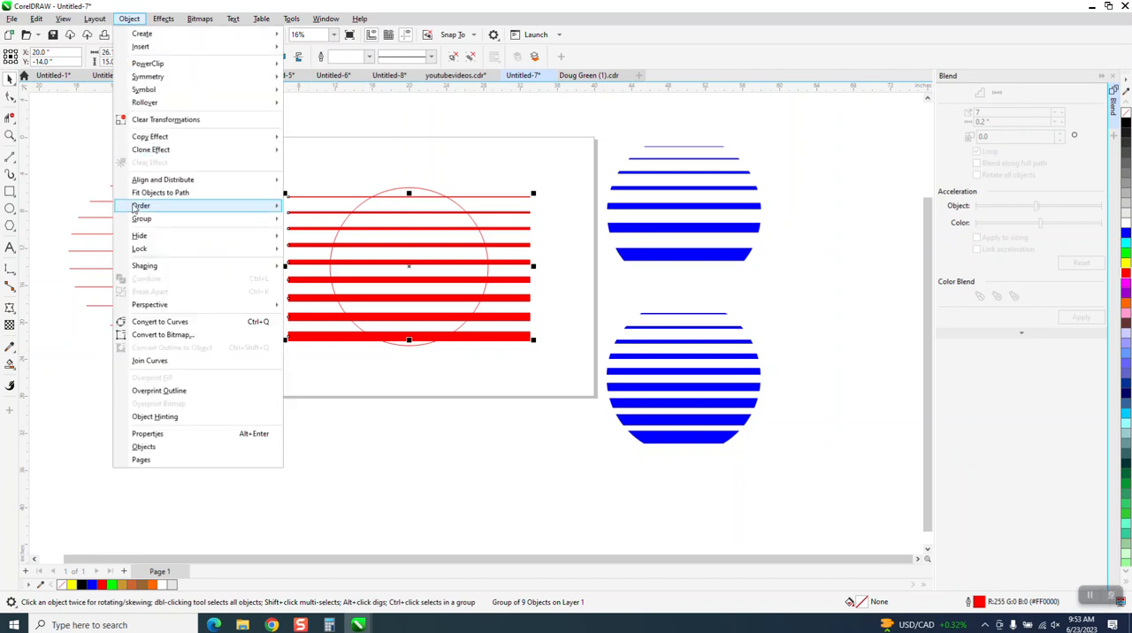
mouse_move(141, 219)
left_click(301, 232)
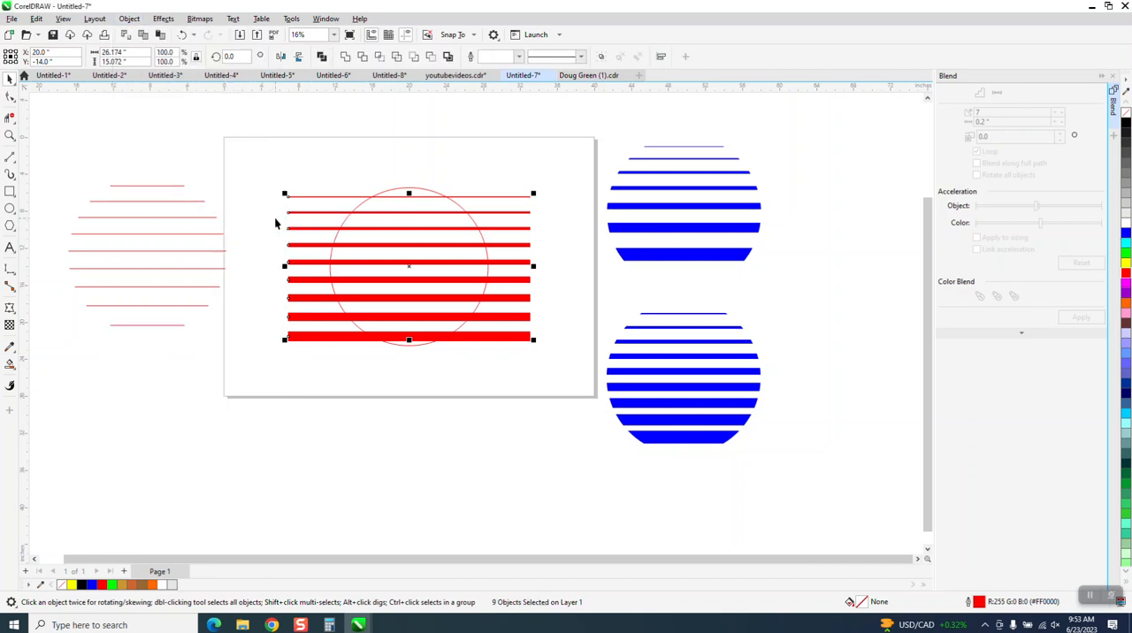
Convert the outlines of all nine thick red lines to objects
left_click(286, 181)
left_click_drag(274, 237, 315, 354)
left_click(129, 19)
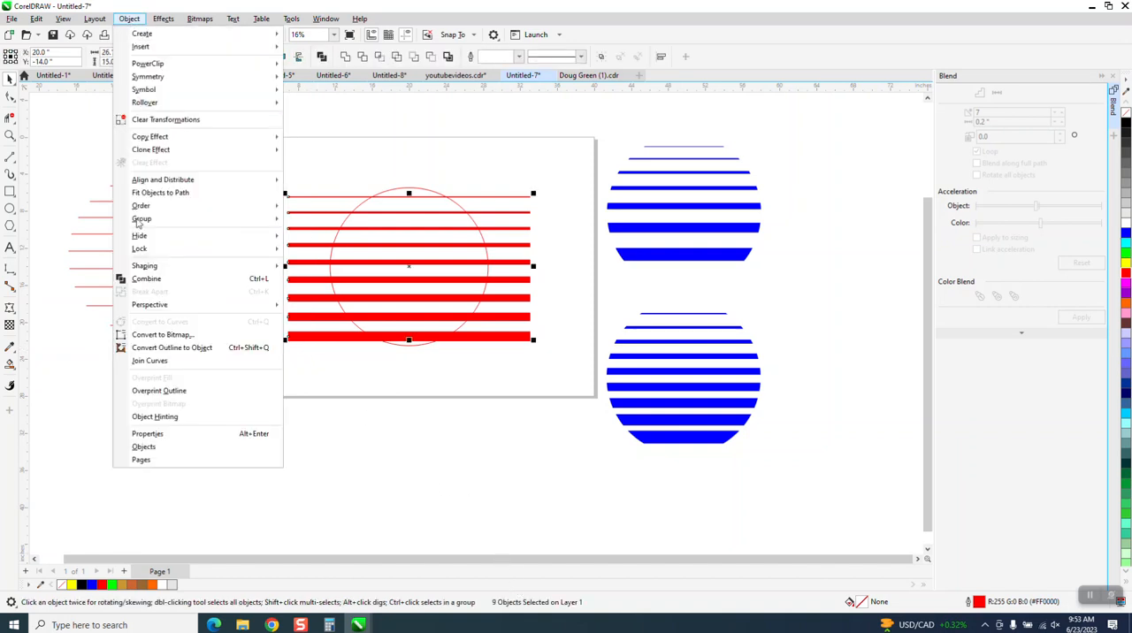
left_click(154, 349)
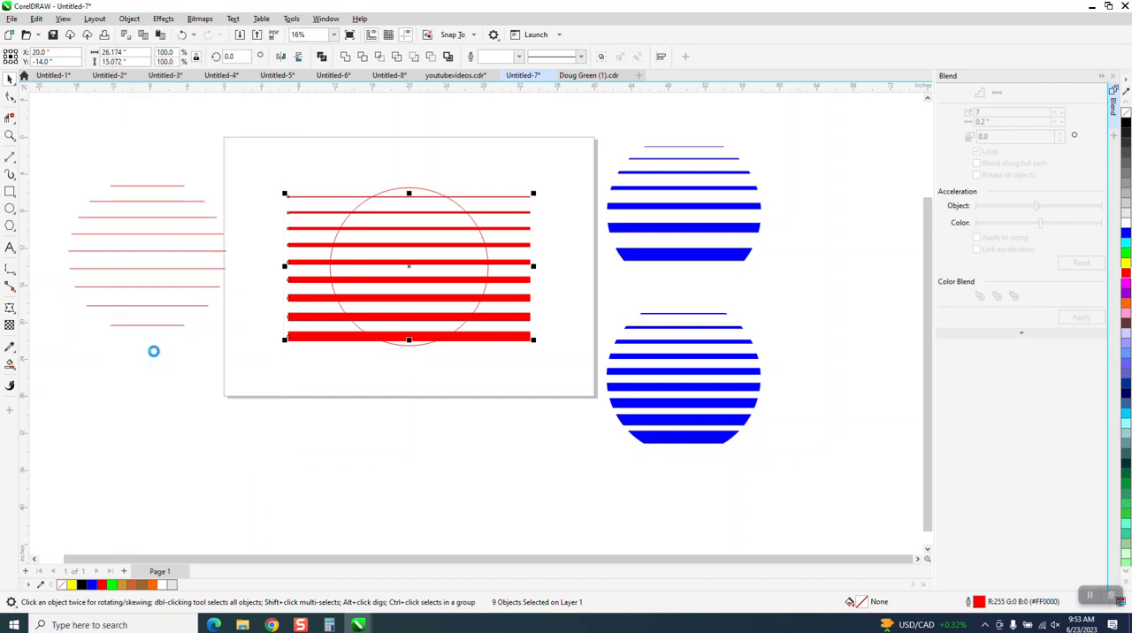
left_click(198, 331)
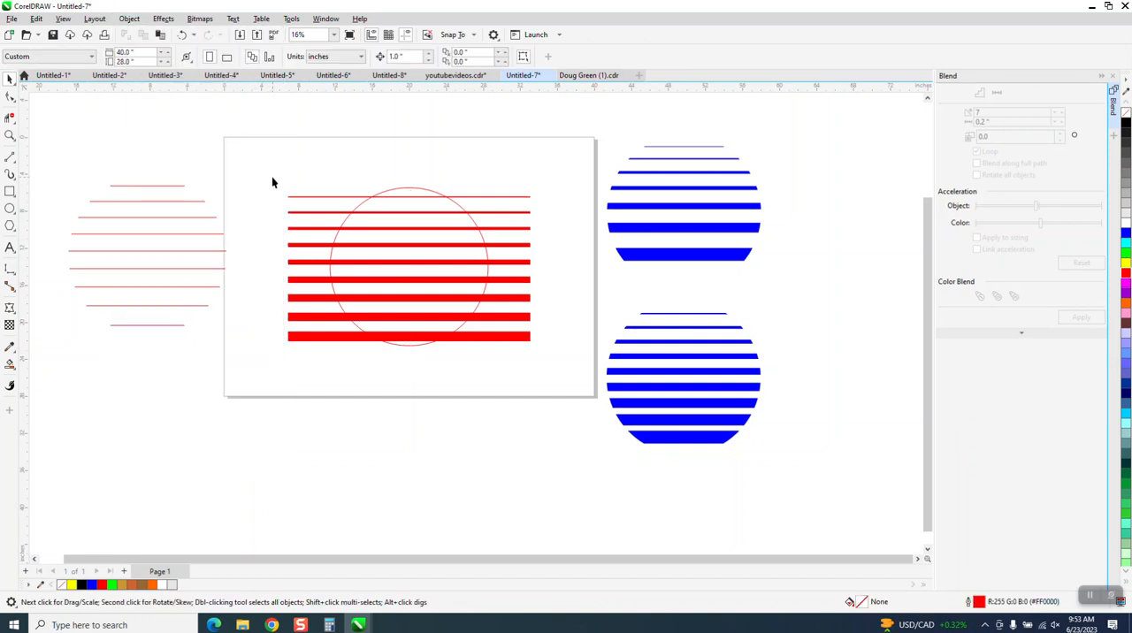
Group the nine converted red bars together
left_click_drag(272, 176, 308, 365)
left_click(129, 19)
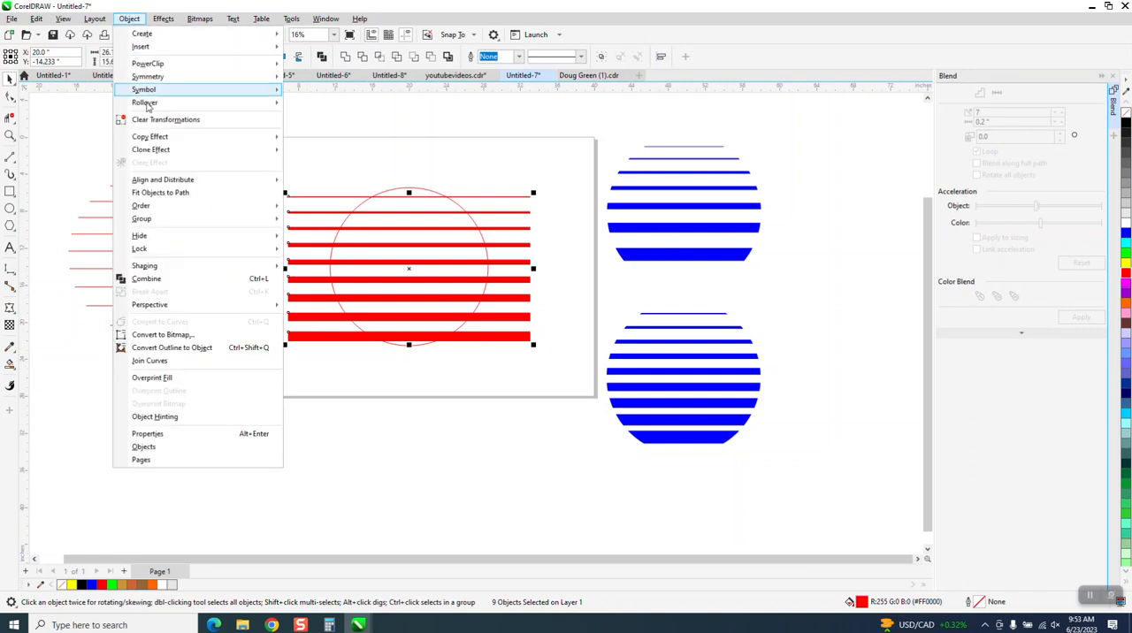
mouse_move(152, 219)
left_click(301, 219)
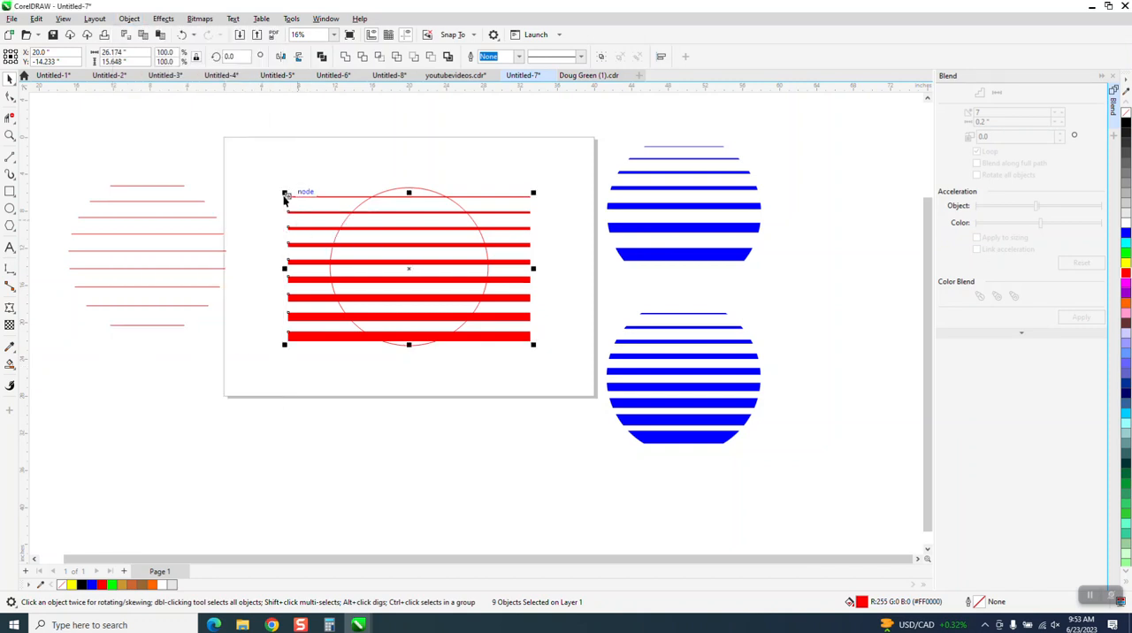
Intersect the bar group with the circle, and move the trimmed stripes to the lower left of the page
left_click_drag(250, 168, 550, 389)
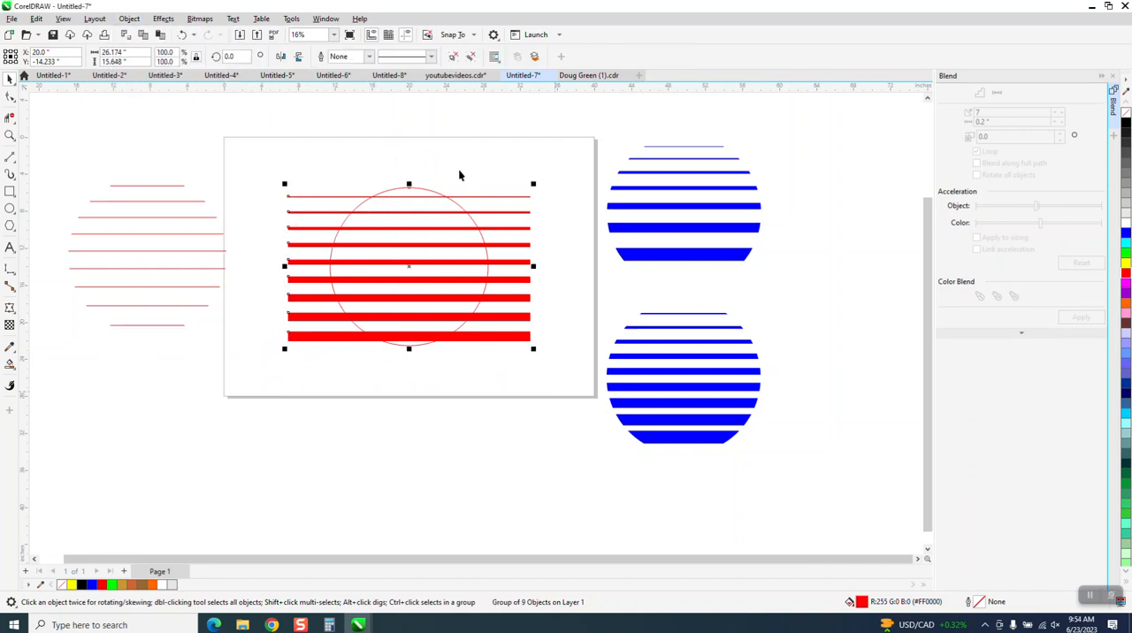
left_click(379, 57)
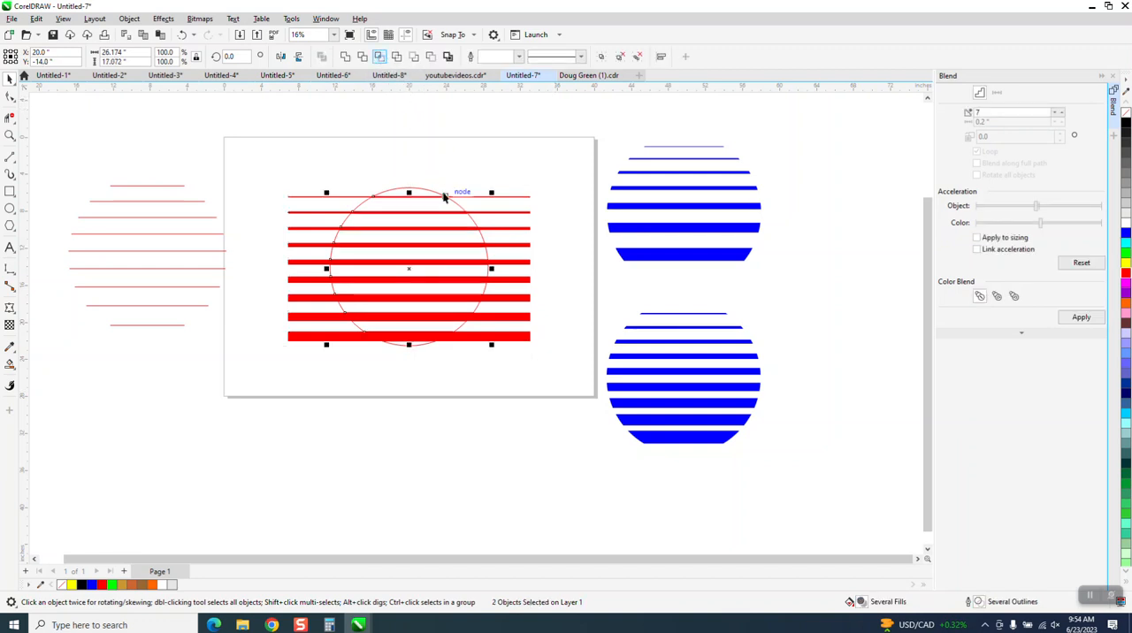
left_click_drag(409, 268, 155, 409)
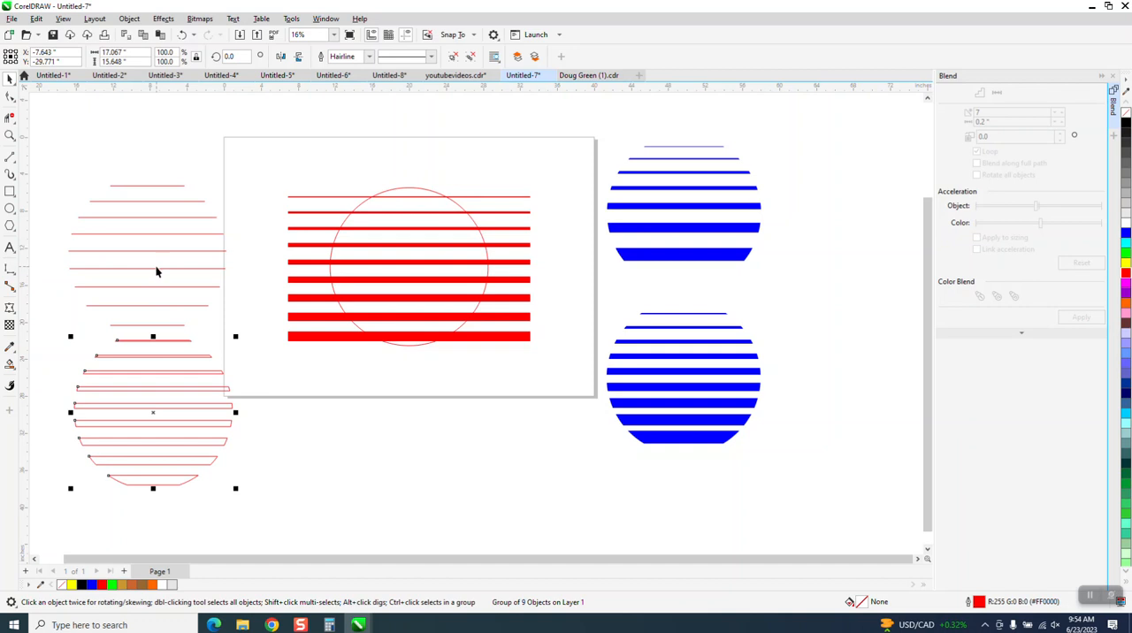
Fill the trimmed stripes with blue and remove their outline
left_click(1126, 233)
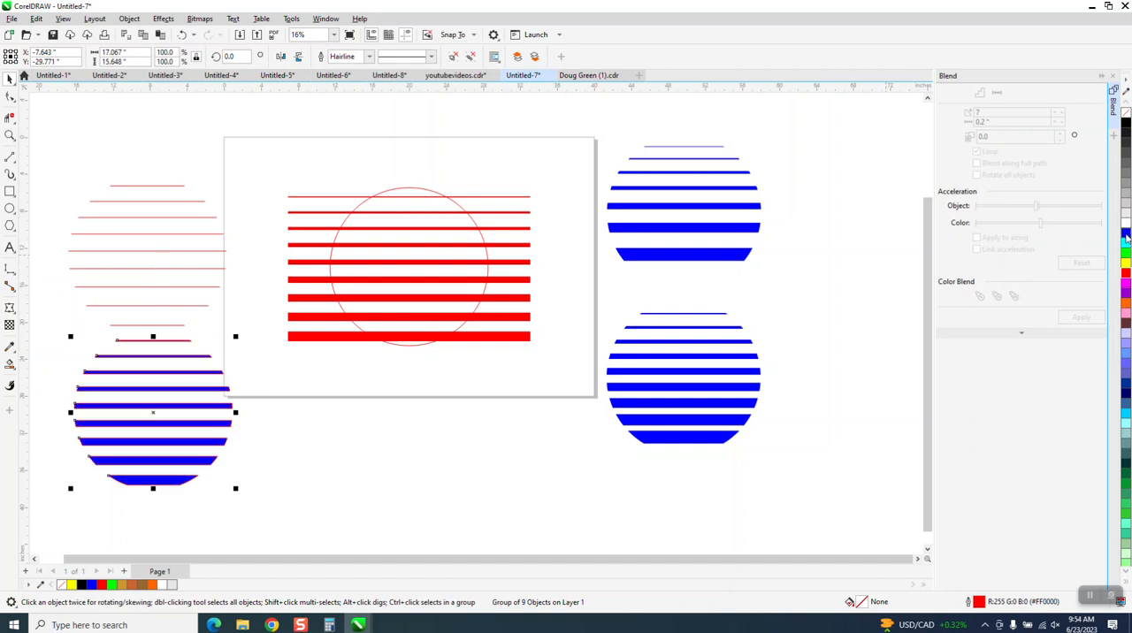
right_click(1127, 116)
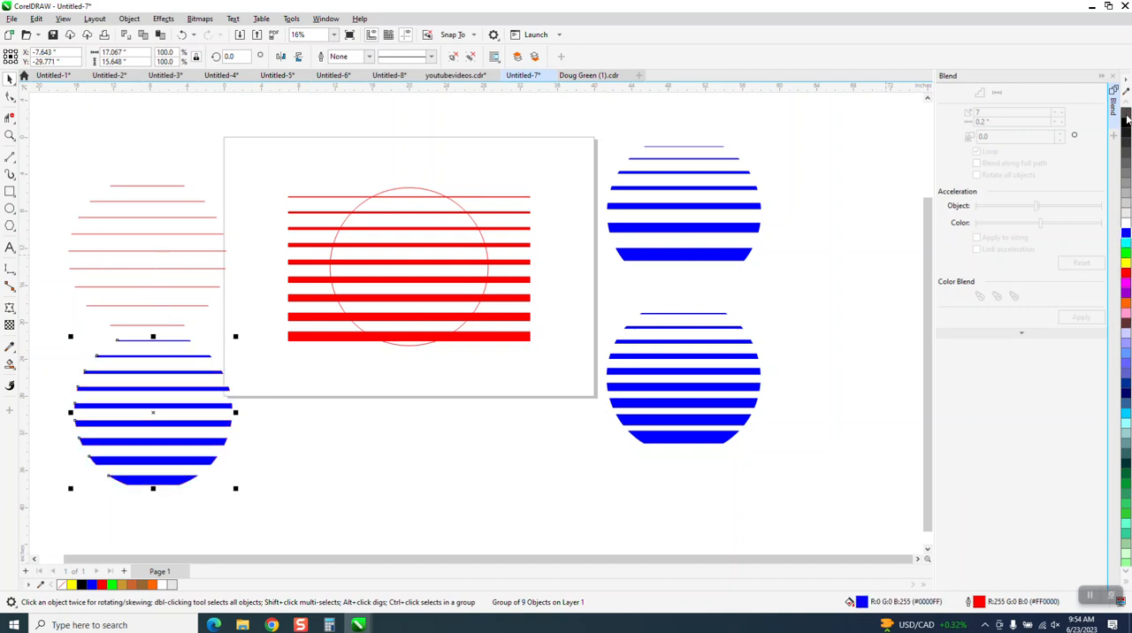
Delete the hairline stripes left of the page and the group of red bars over the circle
left_click(209, 251)
key("Delete")
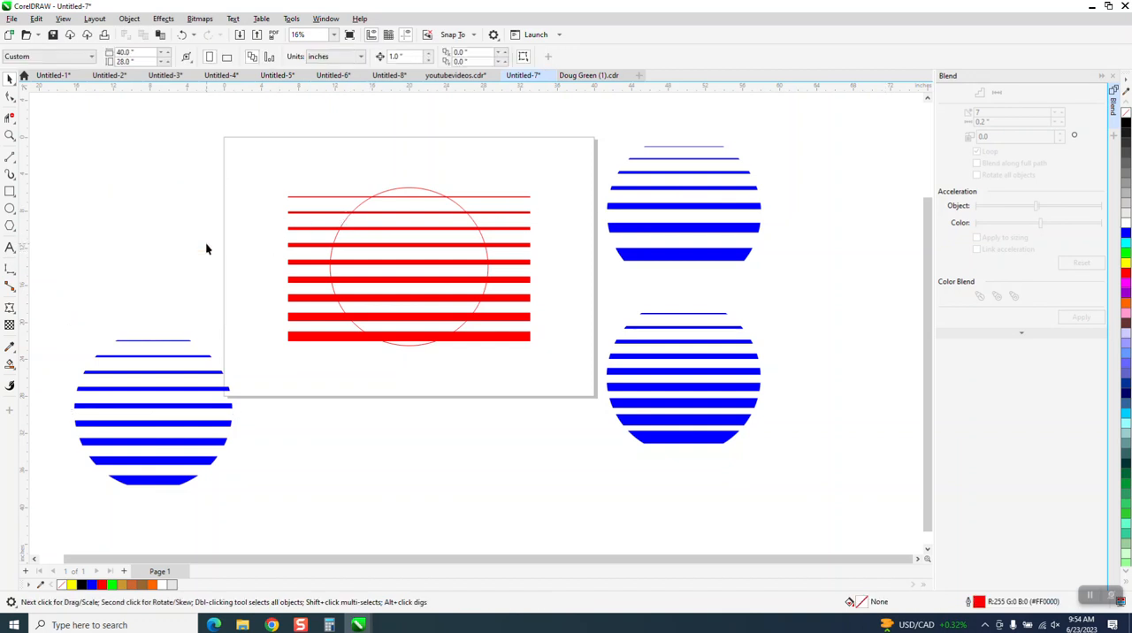
left_click(336, 336)
key("Delete")
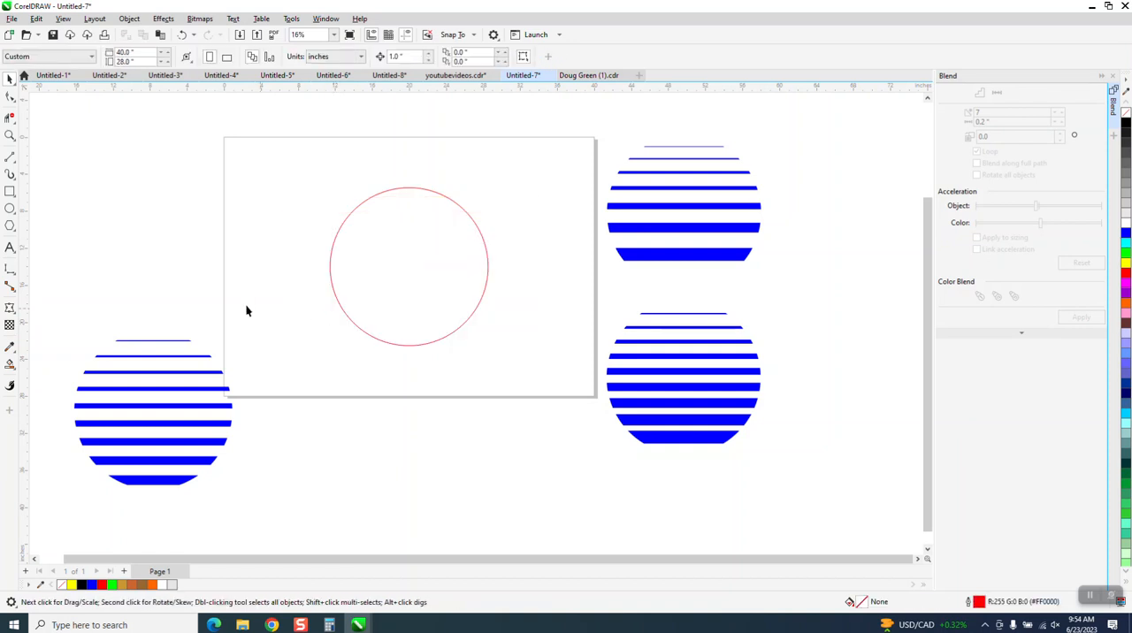
Draw a horizontal line about 30.6 inches long and center it on the page
left_click(10, 156)
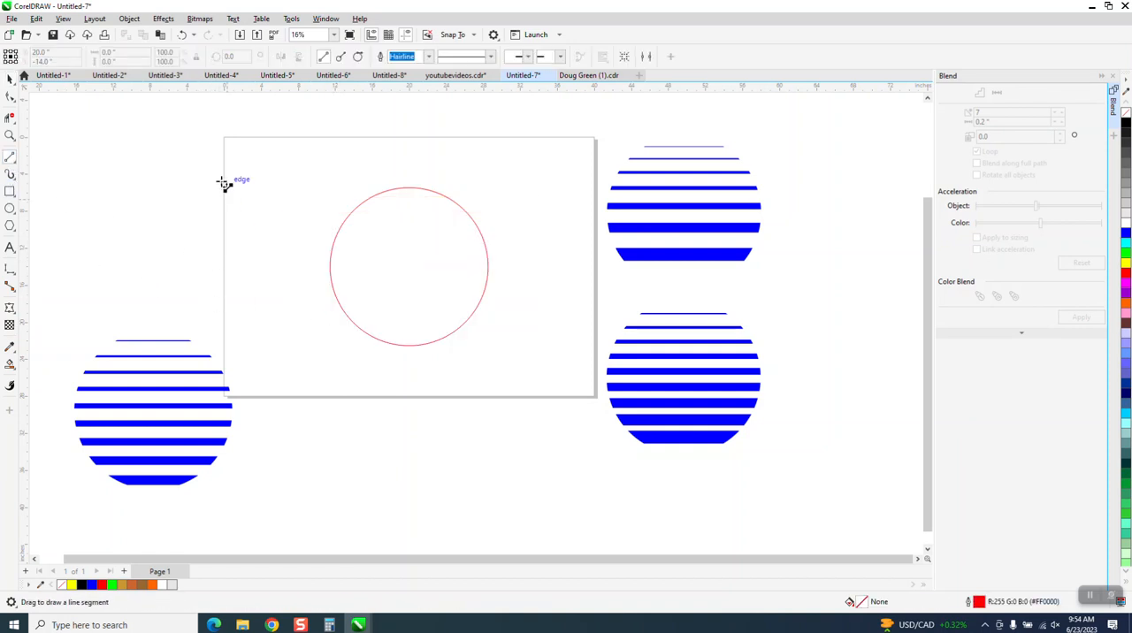
left_click_drag(222, 161, 513, 193)
key("p")
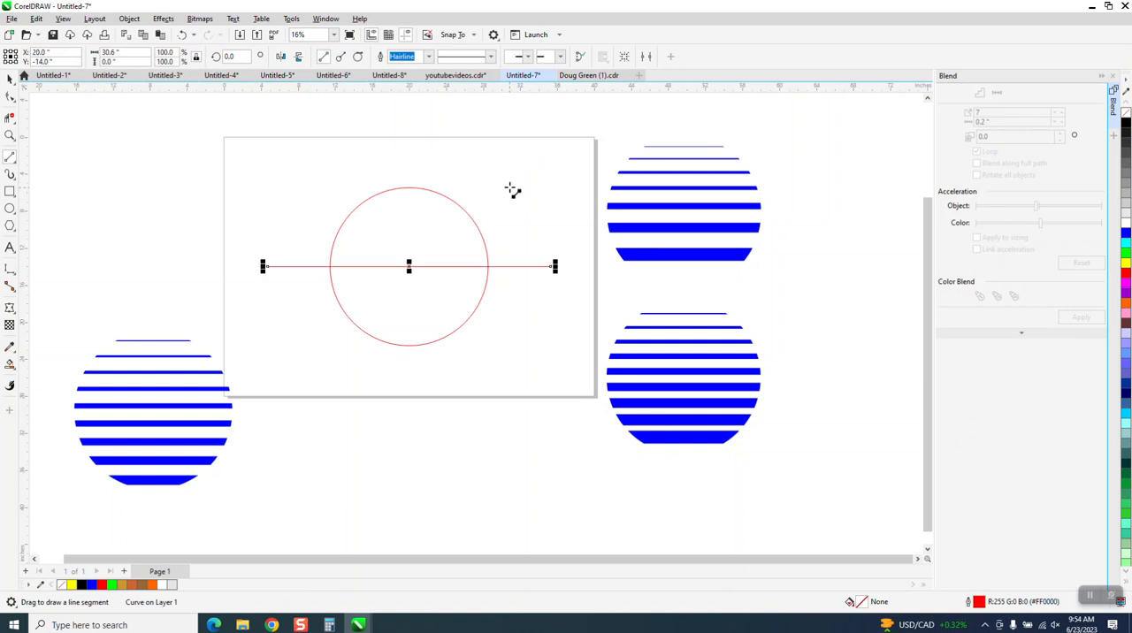
Align the horizontal line with the top of the circle
left_click(10, 79)
left_click_drag(204, 146, 411, 301)
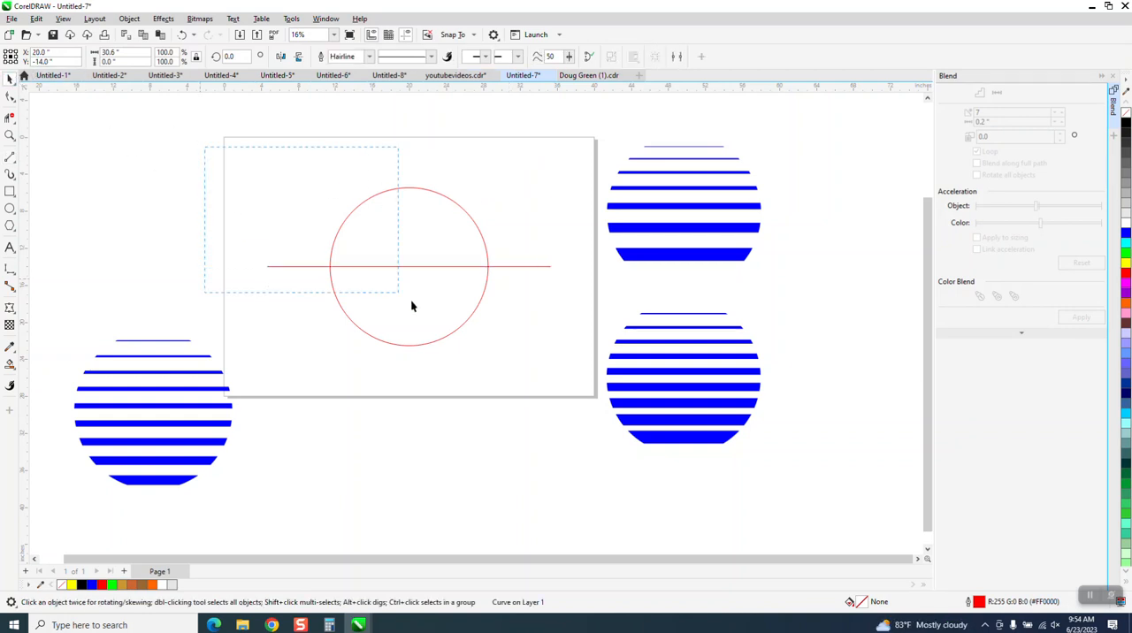
left_click_drag(590, 386, 592, 387)
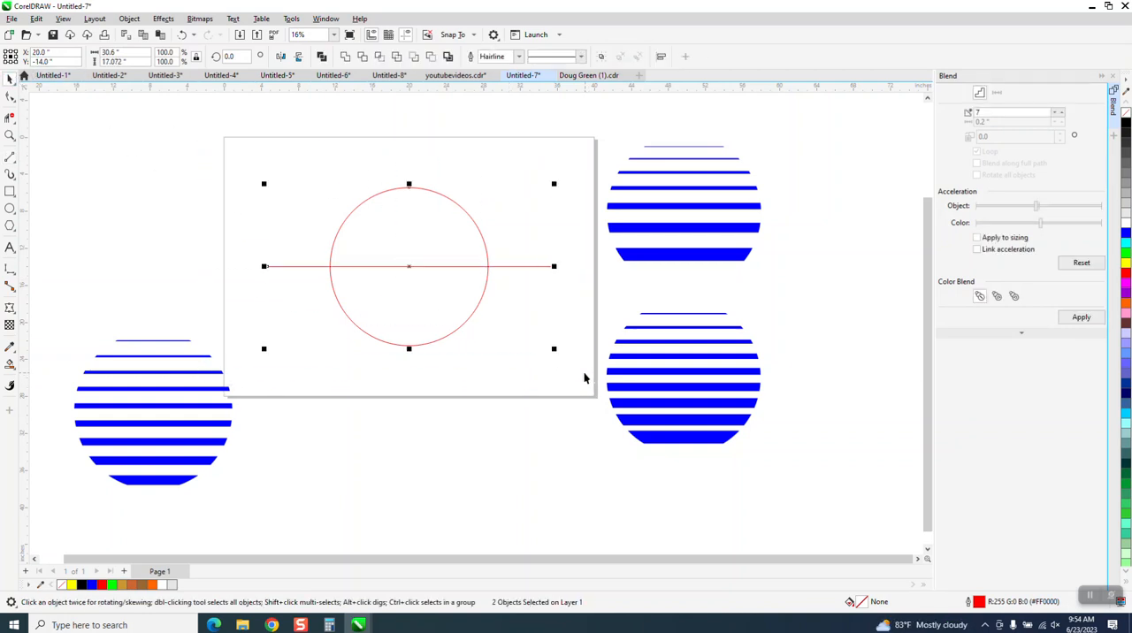
key("t")
left_click(559, 227)
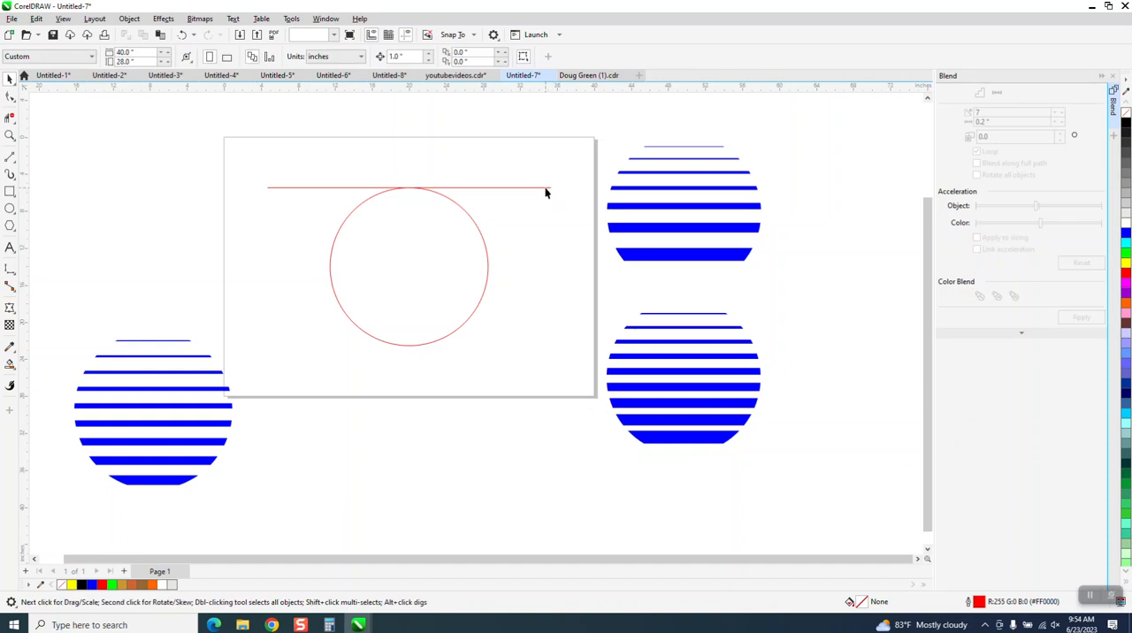
Duplicate the top line and align the copy with the bottom of the circle
left_click(546, 187)
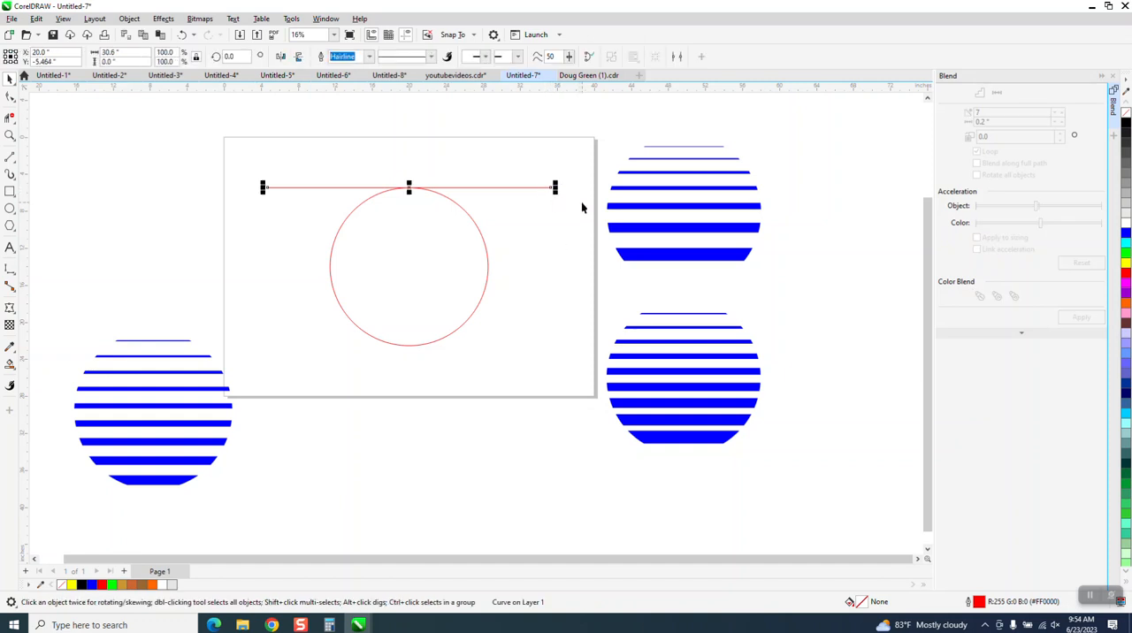
left_click(488, 260, "shift")
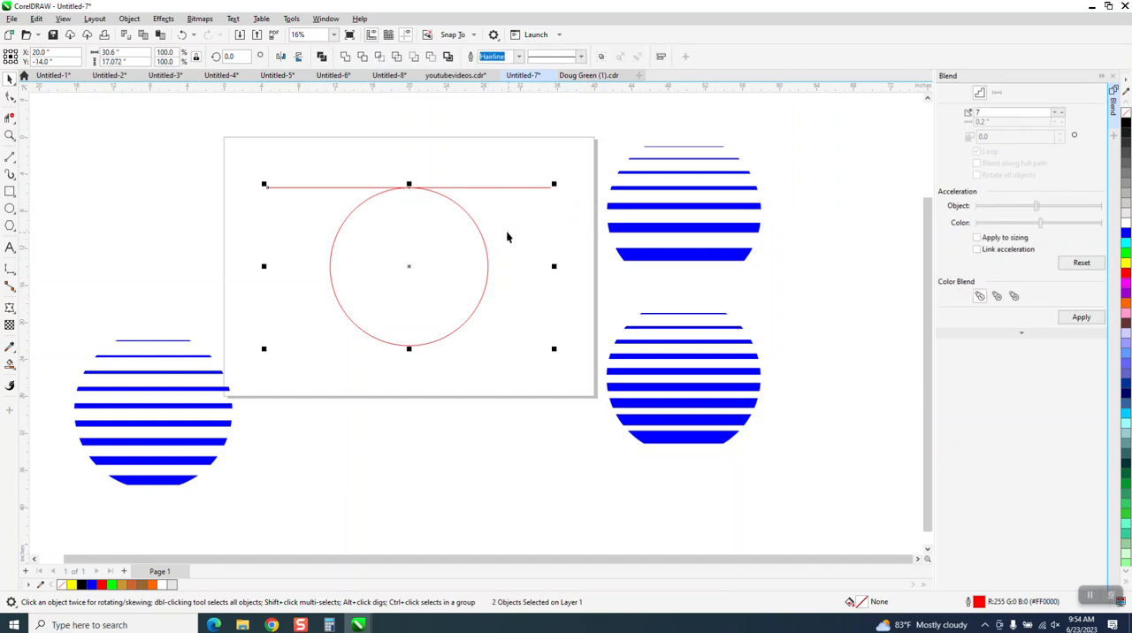
key("b")
left_click(494, 166)
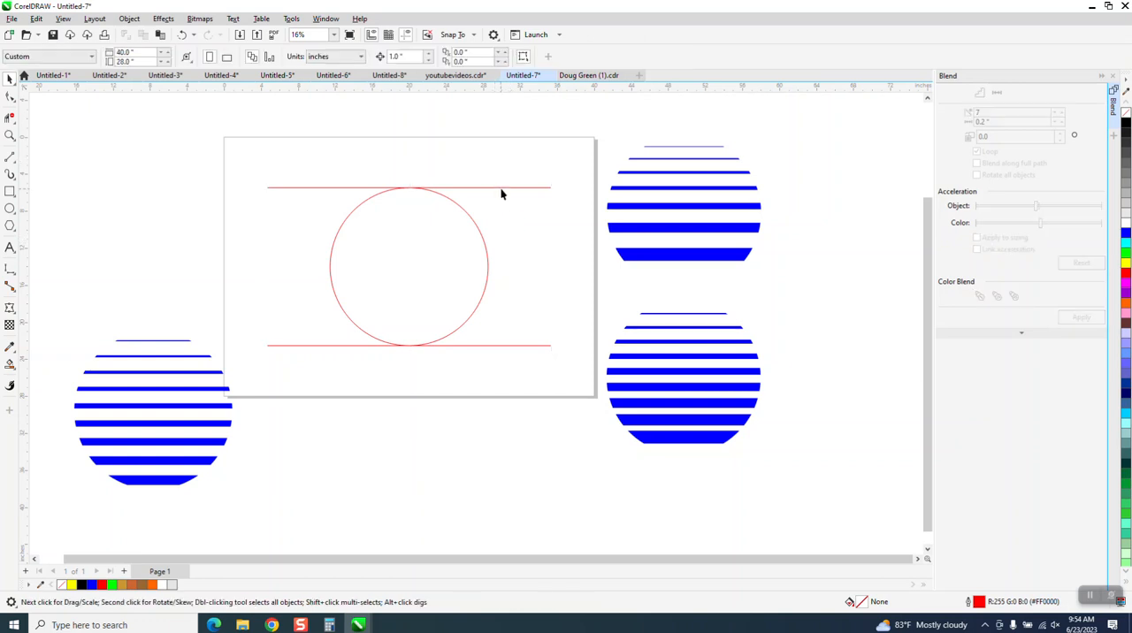
Nudge the upper line down 1 inch and the lower line up 1 inch into the circle
left_click(506, 185)
left_click_drag(506, 186, 500, 196)
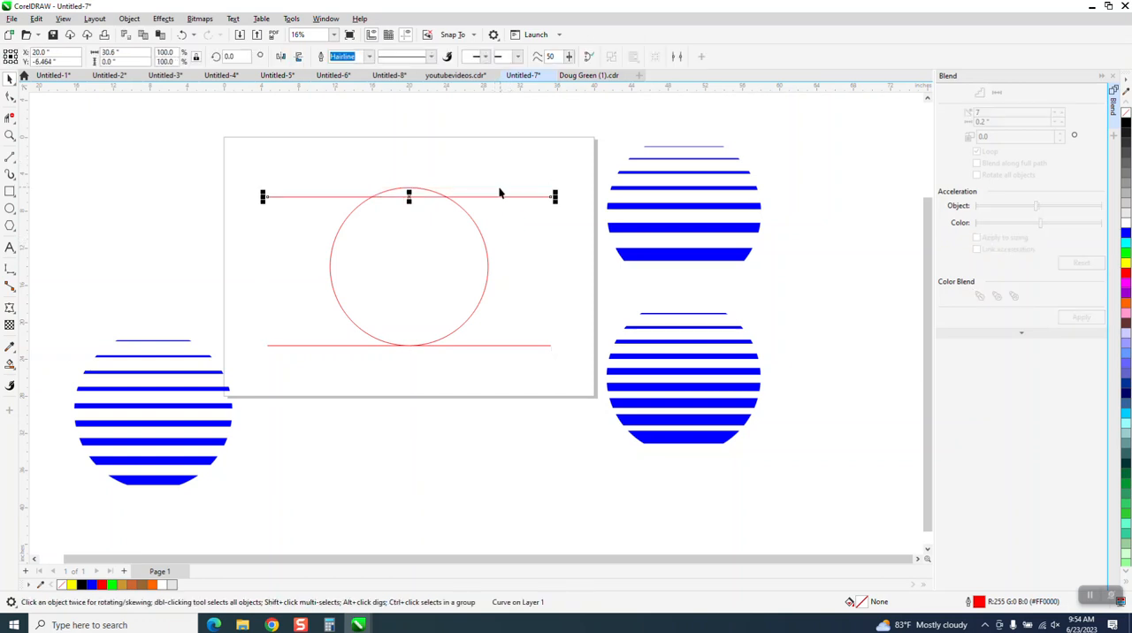
left_click(508, 353)
left_click(511, 346)
left_click_drag(511, 346, 508, 345)
key("Up")
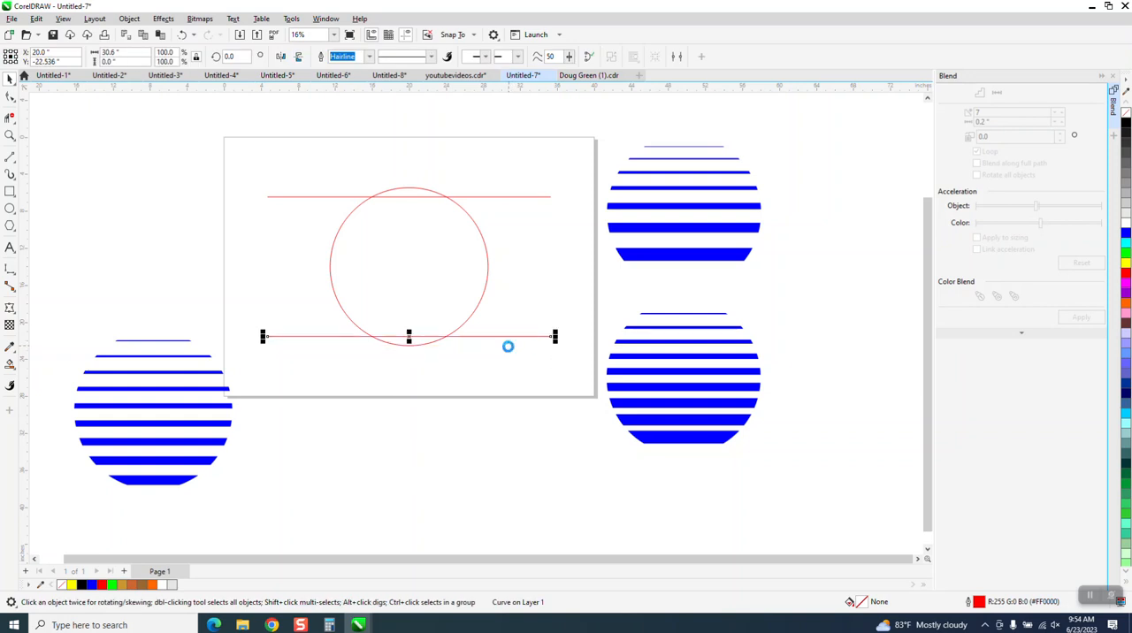
Blend the upper and lower hairlines with 7 intermediate steps
left_click(316, 198)
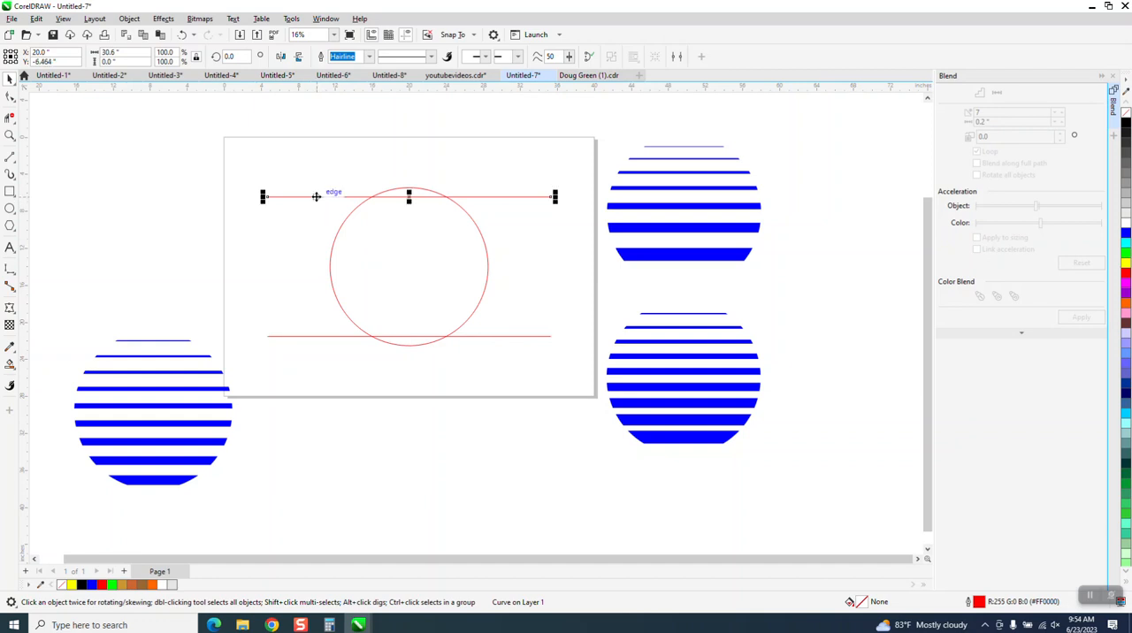
left_click(308, 336, "shift")
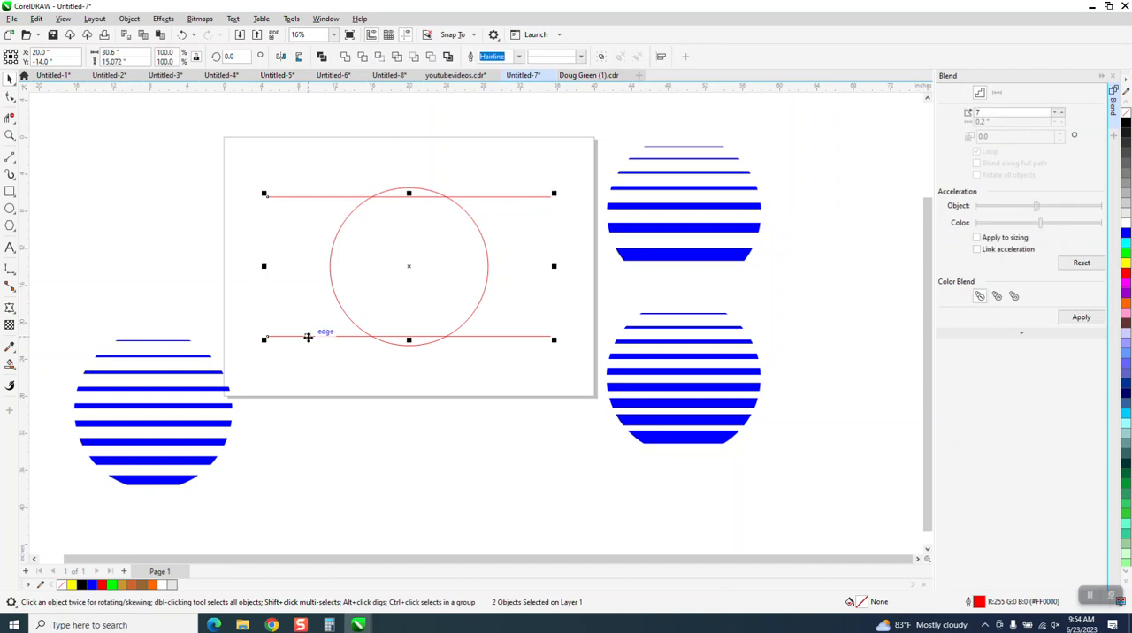
left_click(1078, 319)
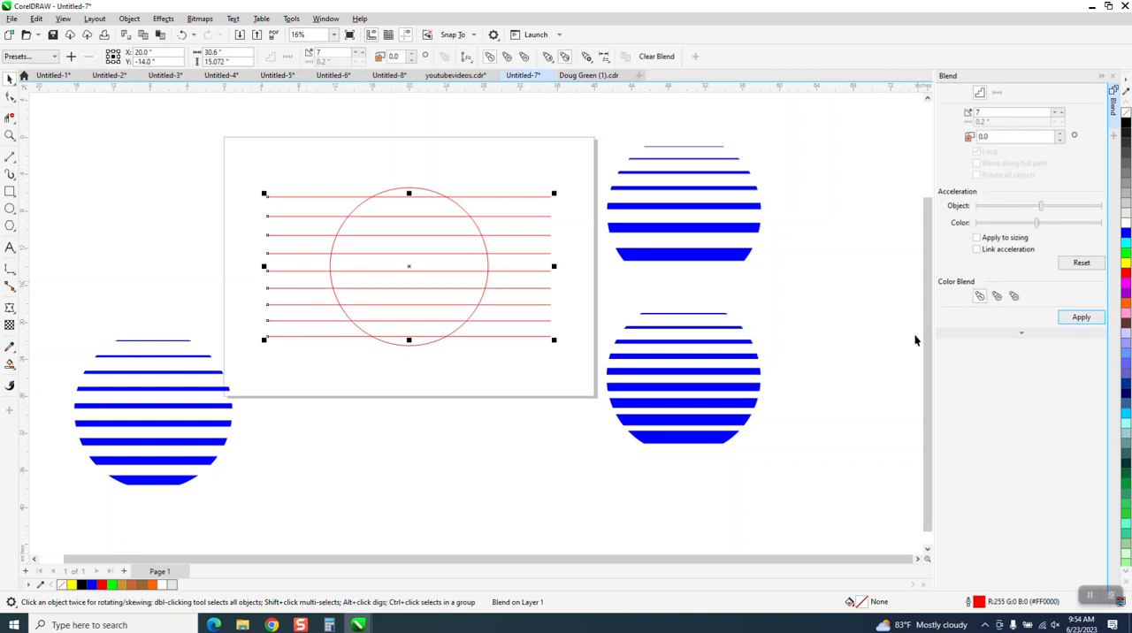
Break the hairline blend apart and ungroup its seven intermediate lines
left_click(129, 19)
left_click(159, 291)
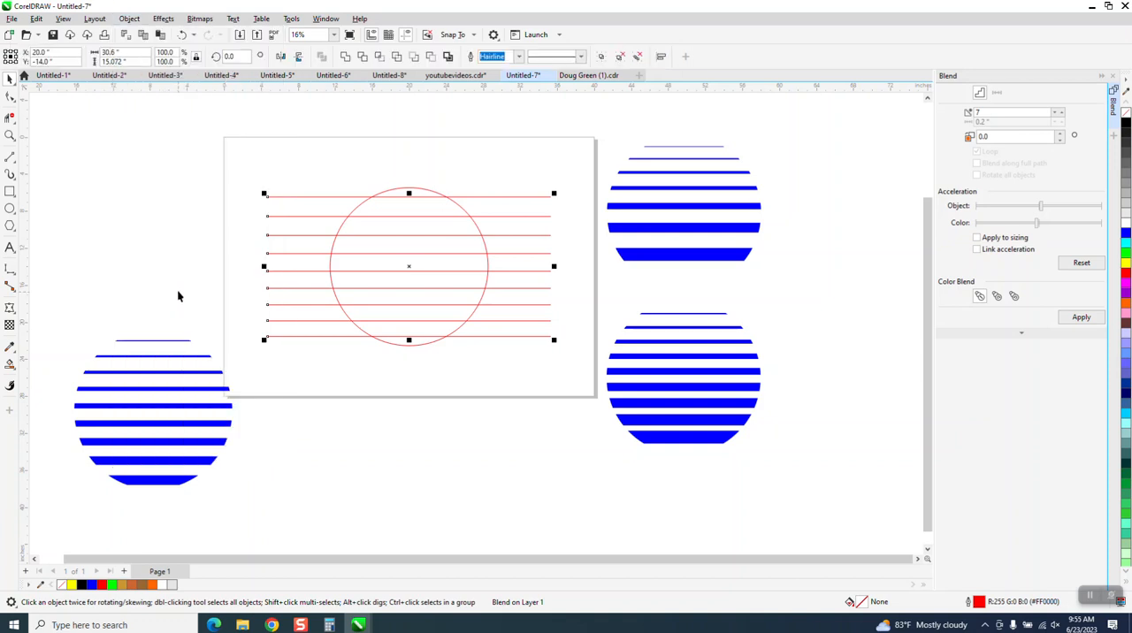
left_click(259, 278)
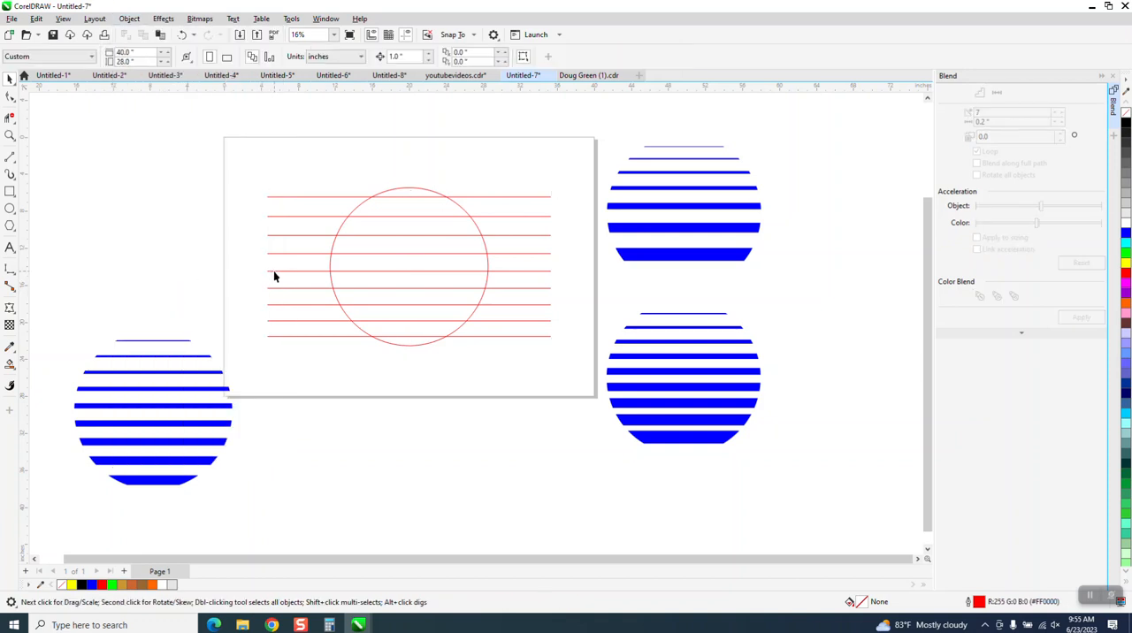
left_click(273, 270)
left_click(129, 20)
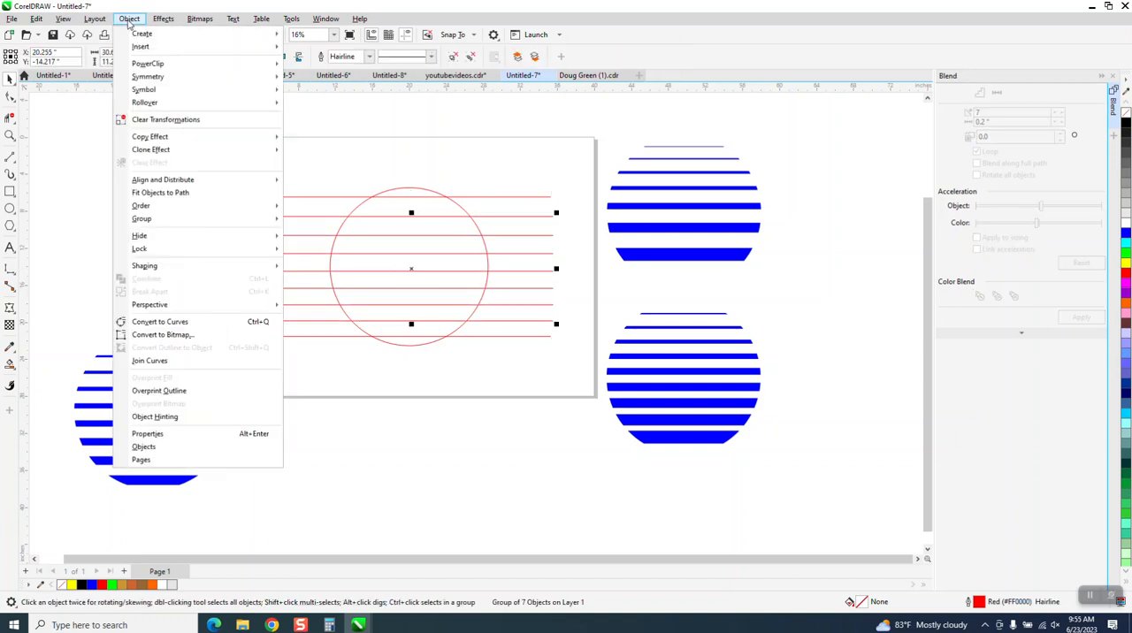
mouse_move(146, 221)
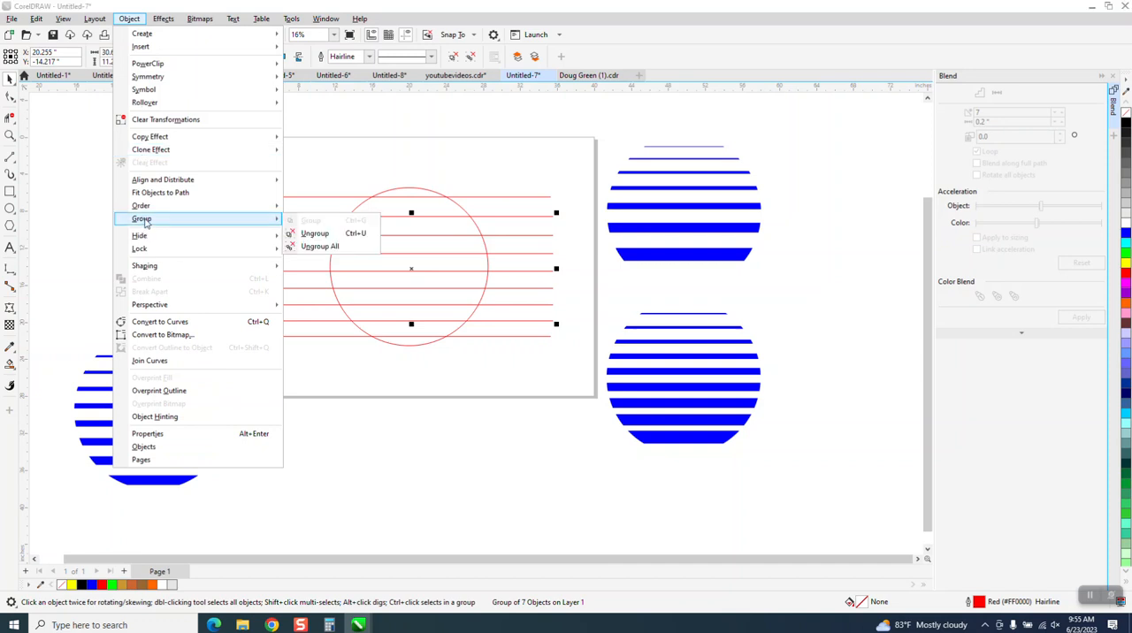
left_click(318, 237)
Set the outline width of the lowest line across the circle to 100 pt
left_click(460, 344)
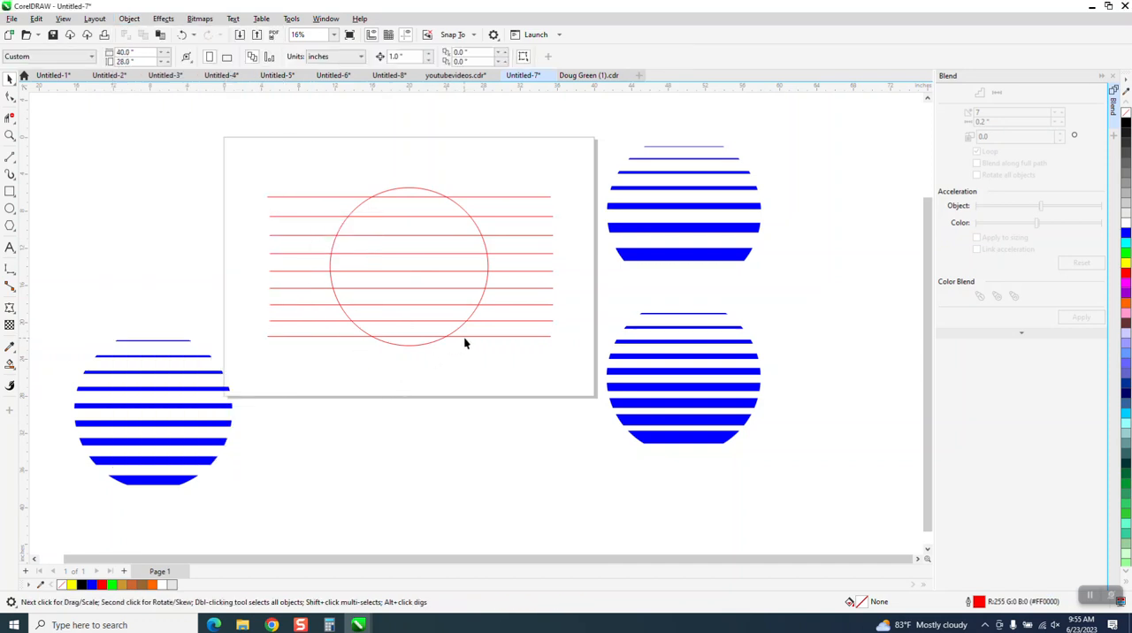
left_click(464, 335)
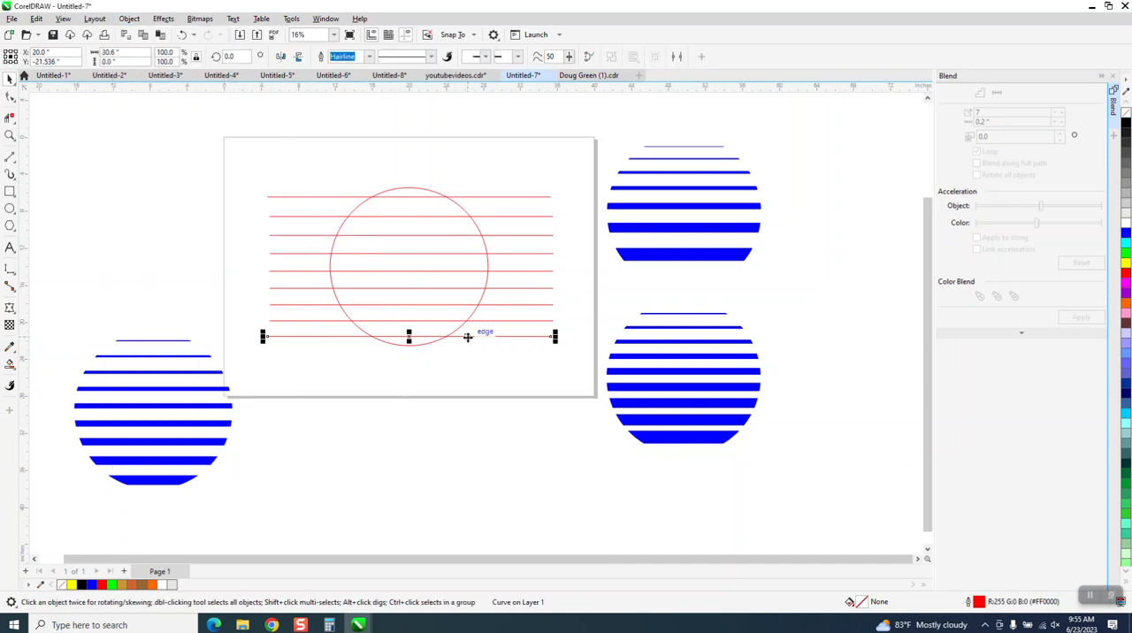
left_click(369, 57)
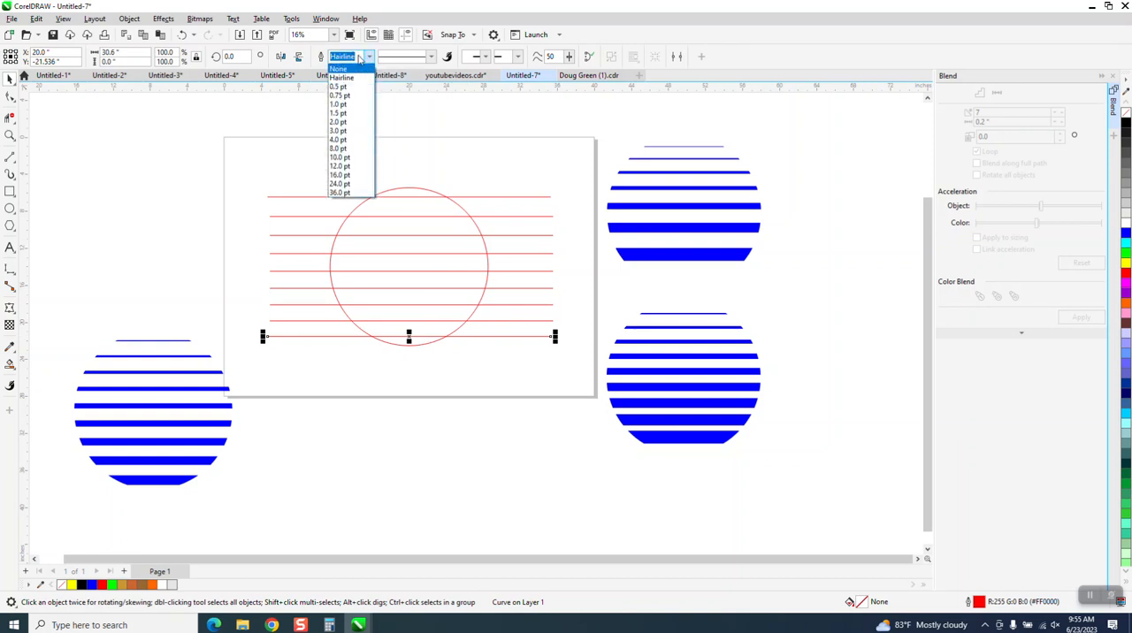
left_click(358, 56)
type("100")
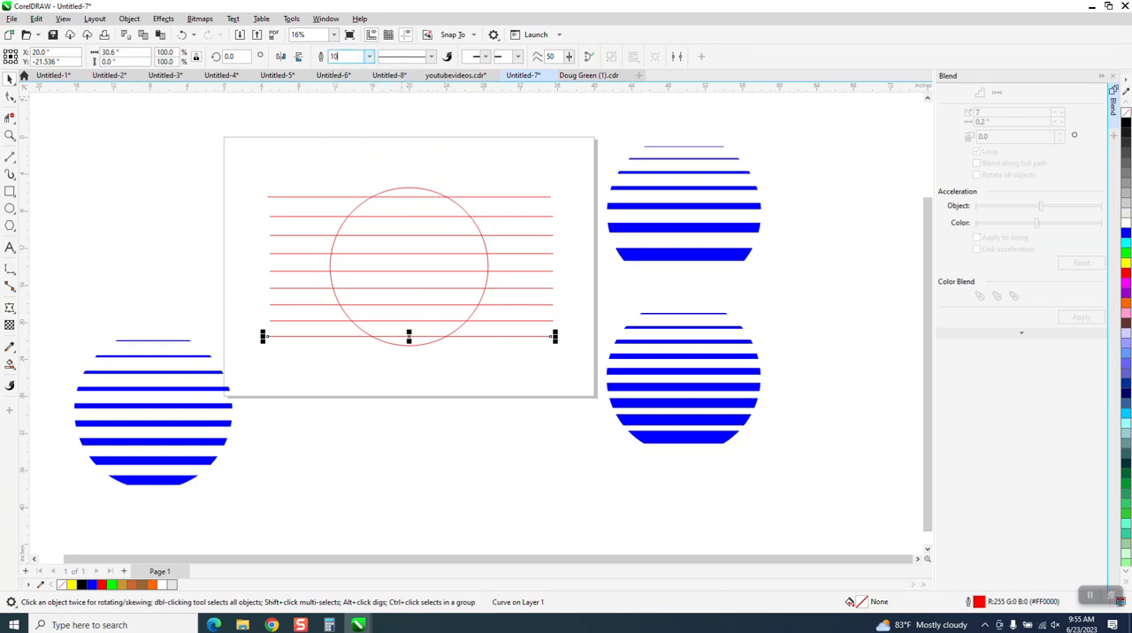
key("Return")
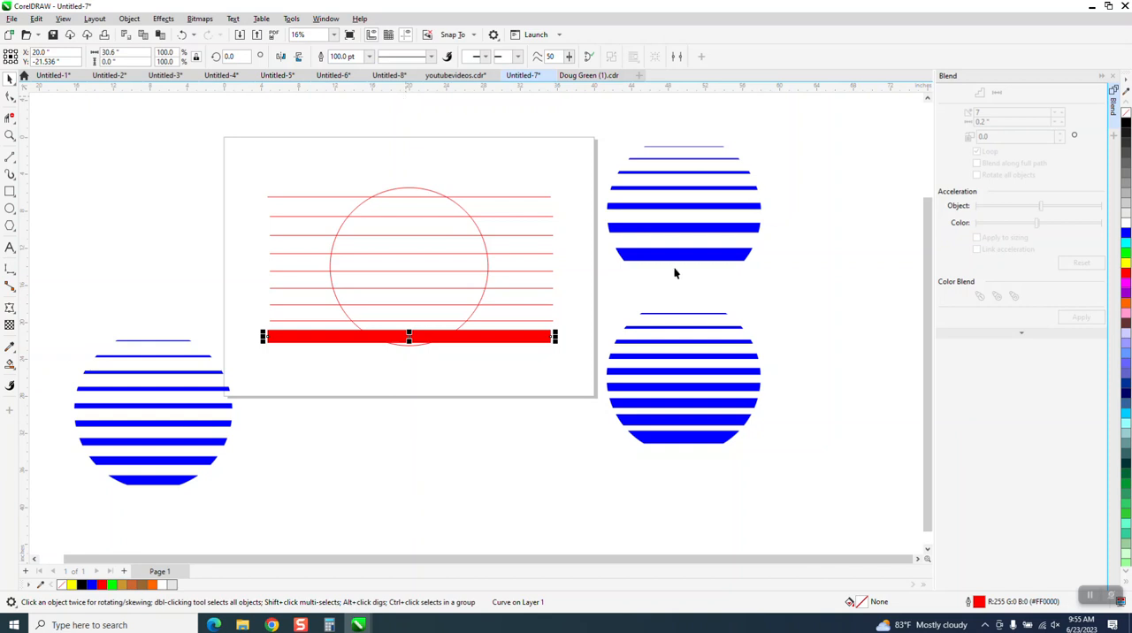
Set the outline width of the second line from the bottom to 80 pt
left_click(483, 324)
left_click(488, 322)
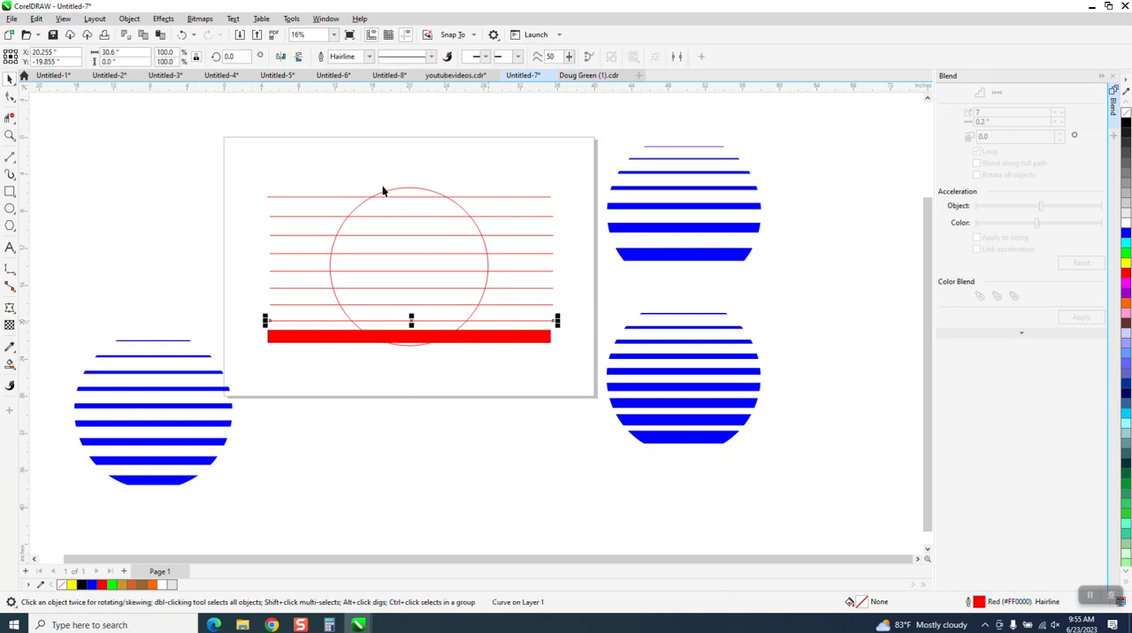
left_click(357, 59)
type("80")
key("Return")
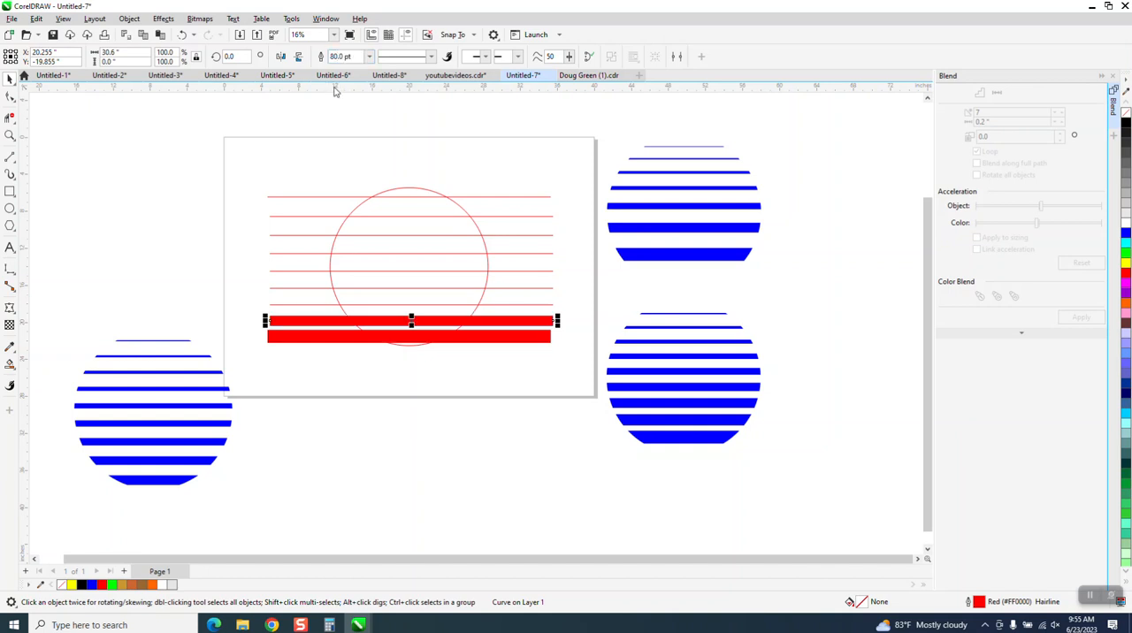
Set the outline width of the third line from the bottom to 60 pt
left_click(486, 305)
left_click(362, 58)
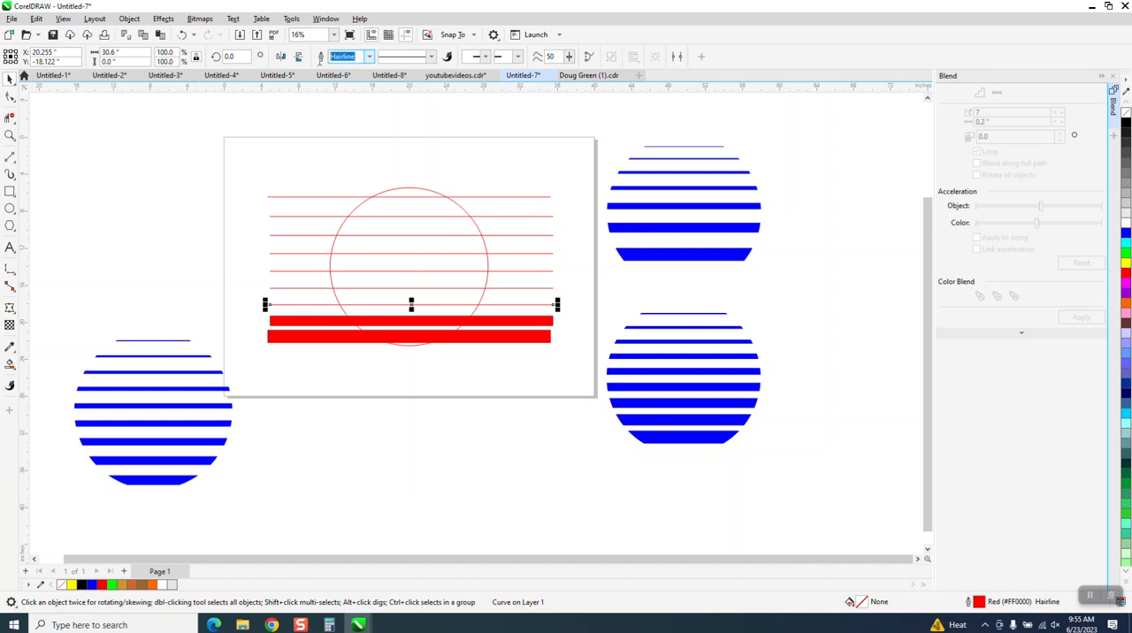
type("60")
key("Return")
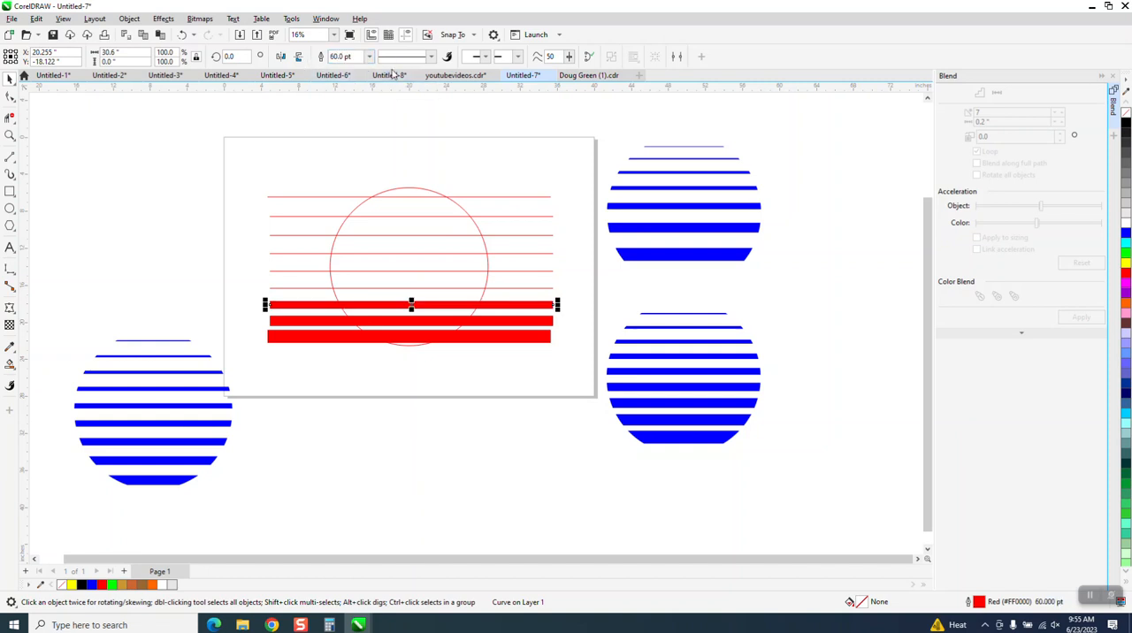
Set the outline width of the fourth line from the bottom to 50 pt
left_click(501, 288)
left_click(345, 57)
type("50")
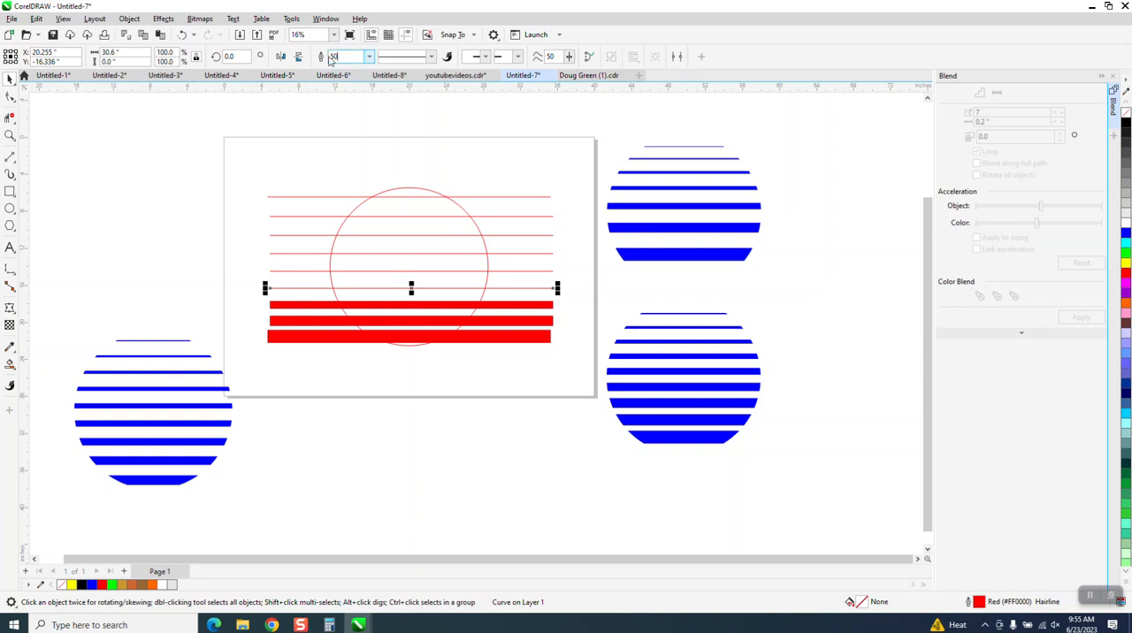
key("Return")
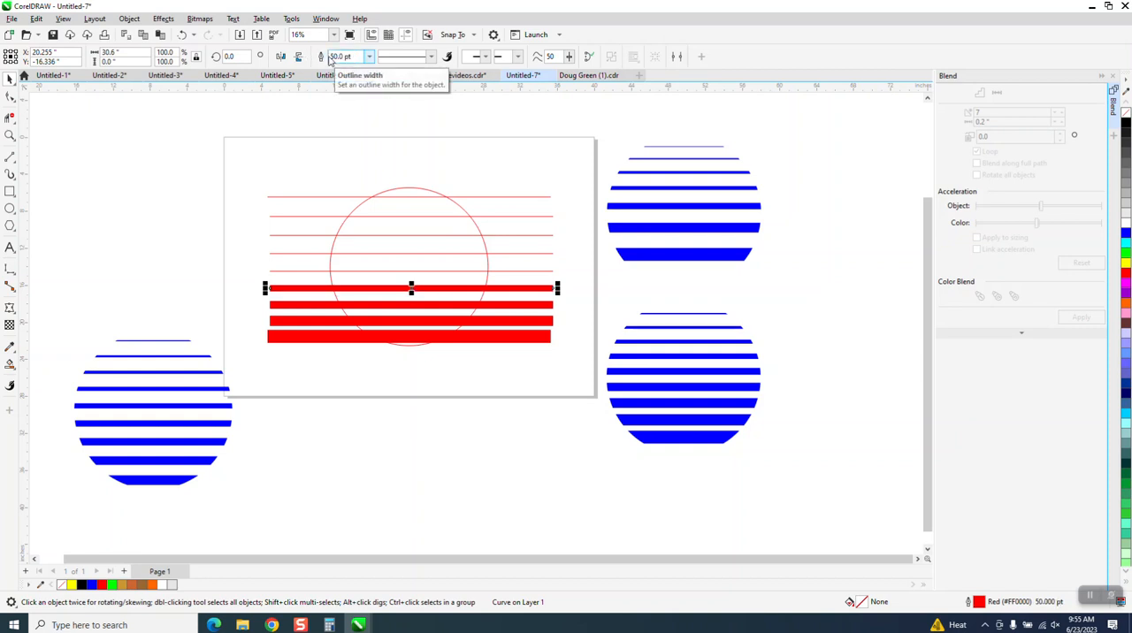
Set the outline width of the middle line across the circle to 40 pt
left_click(507, 271)
left_click(349, 56)
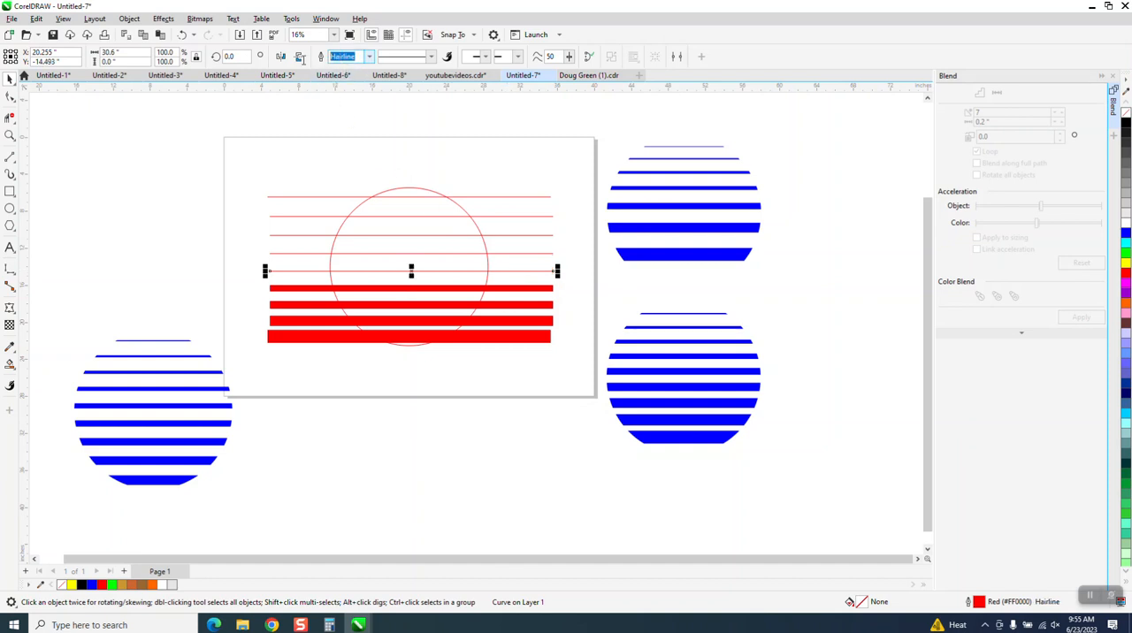
type("40")
key("Return")
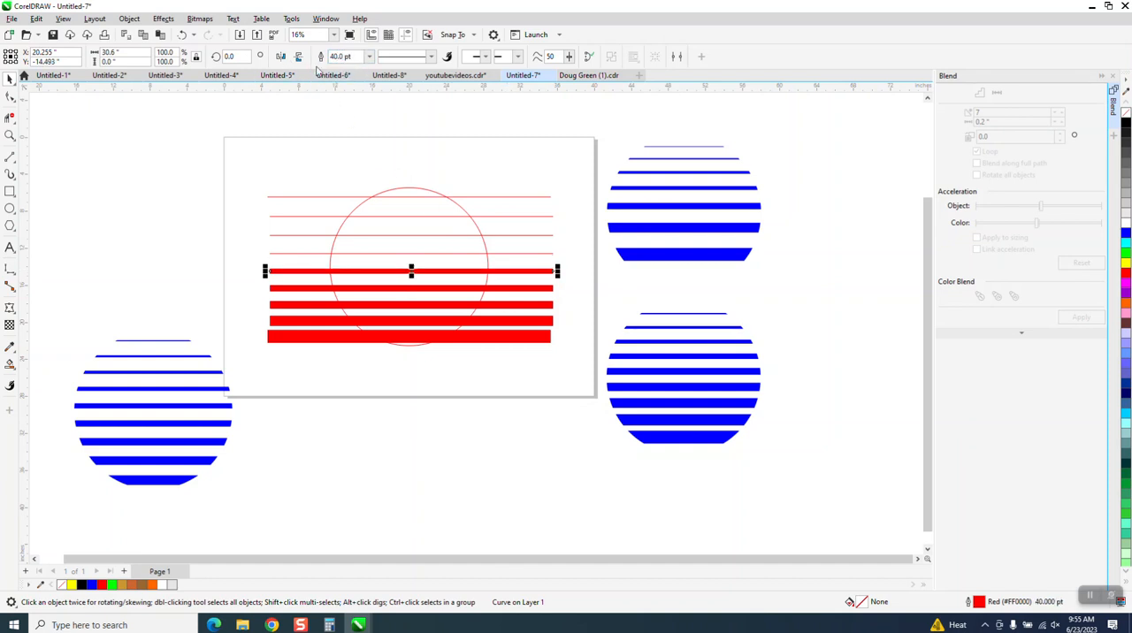
Set the outline width of the fourth line from the top to 30 pt
left_click(487, 254)
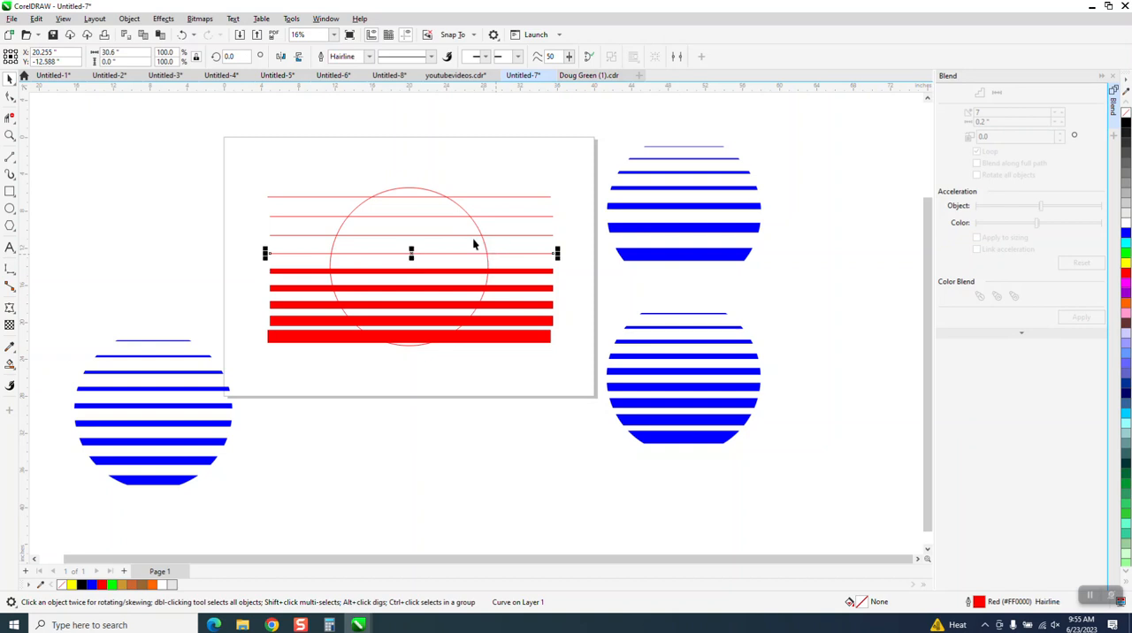
double_click(351, 56)
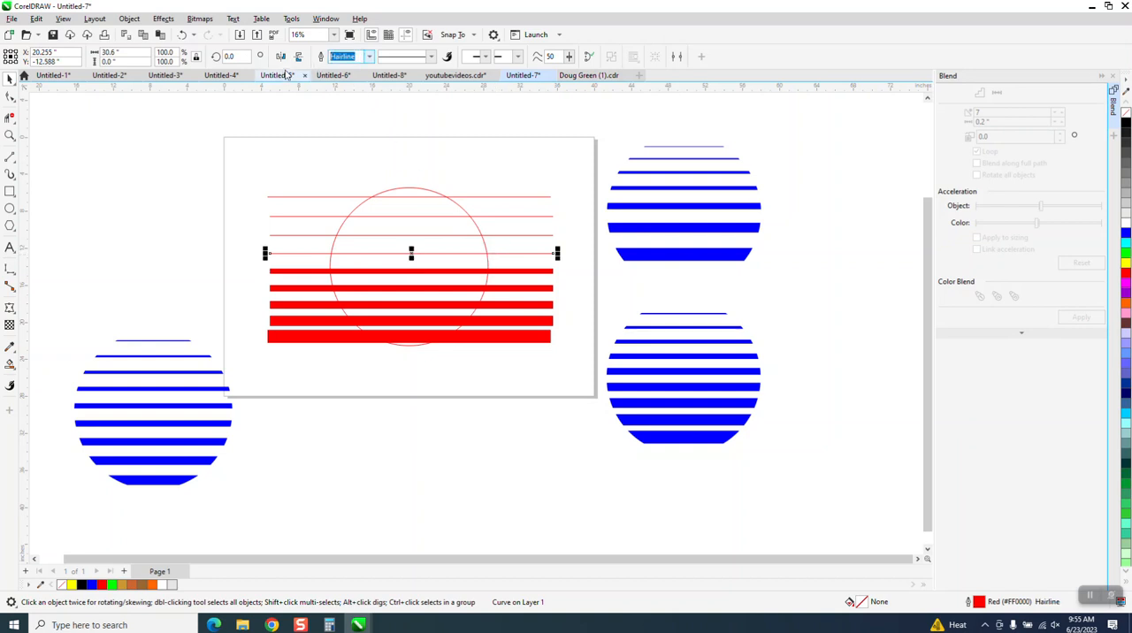
type("30")
key("Return")
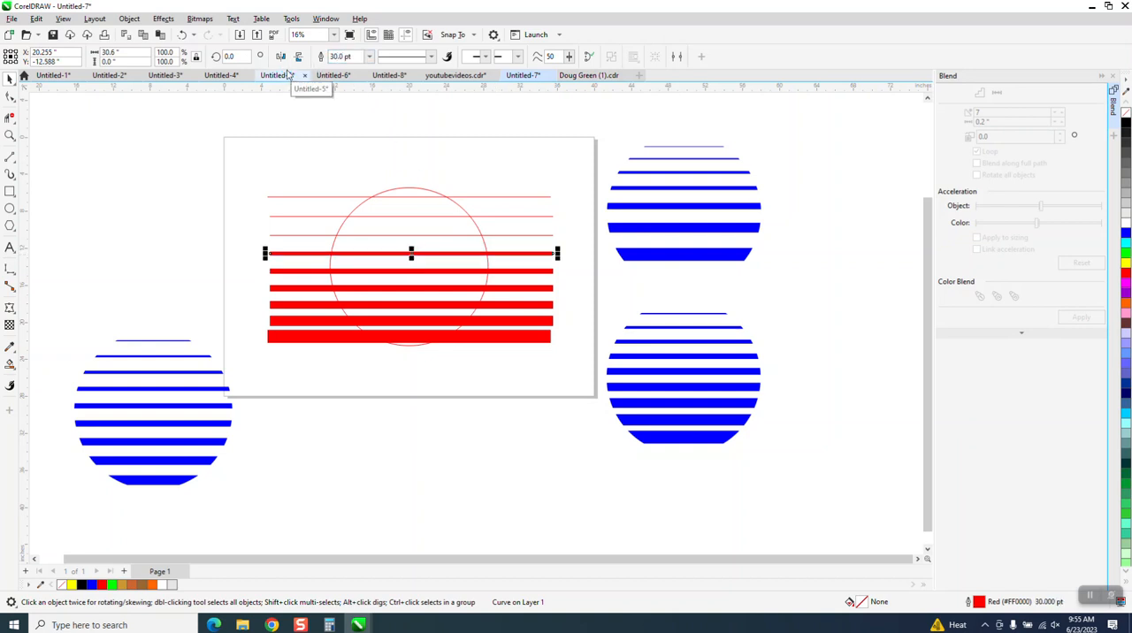
Set the outline width of the third line from the top to 25 pt
left_click(524, 241)
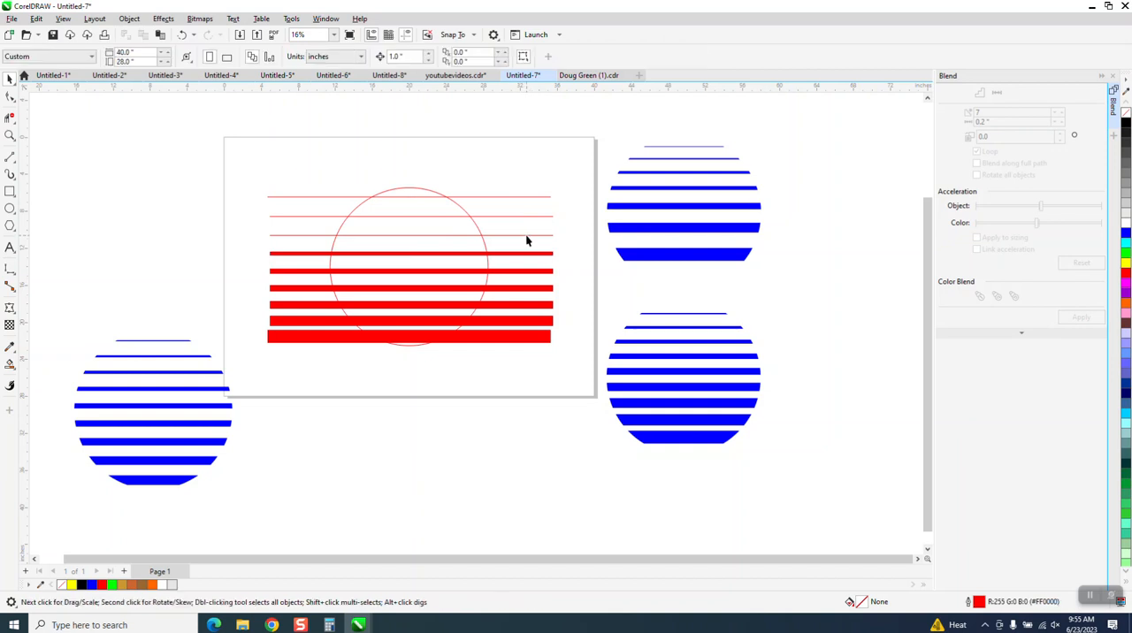
left_click(527, 235)
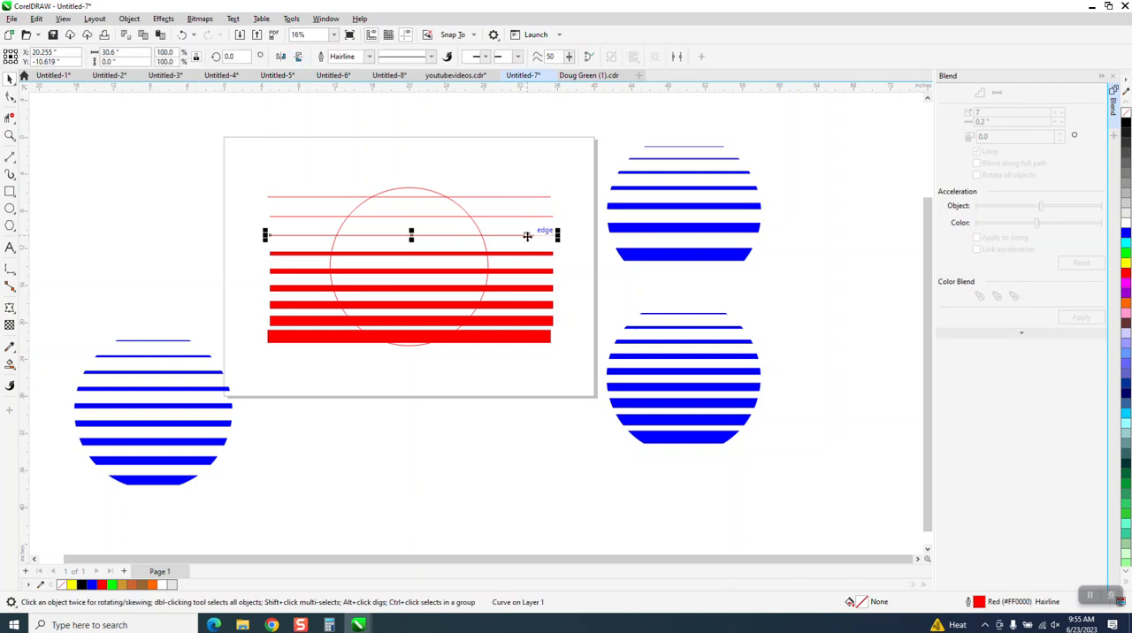
double_click(355, 57)
type("25")
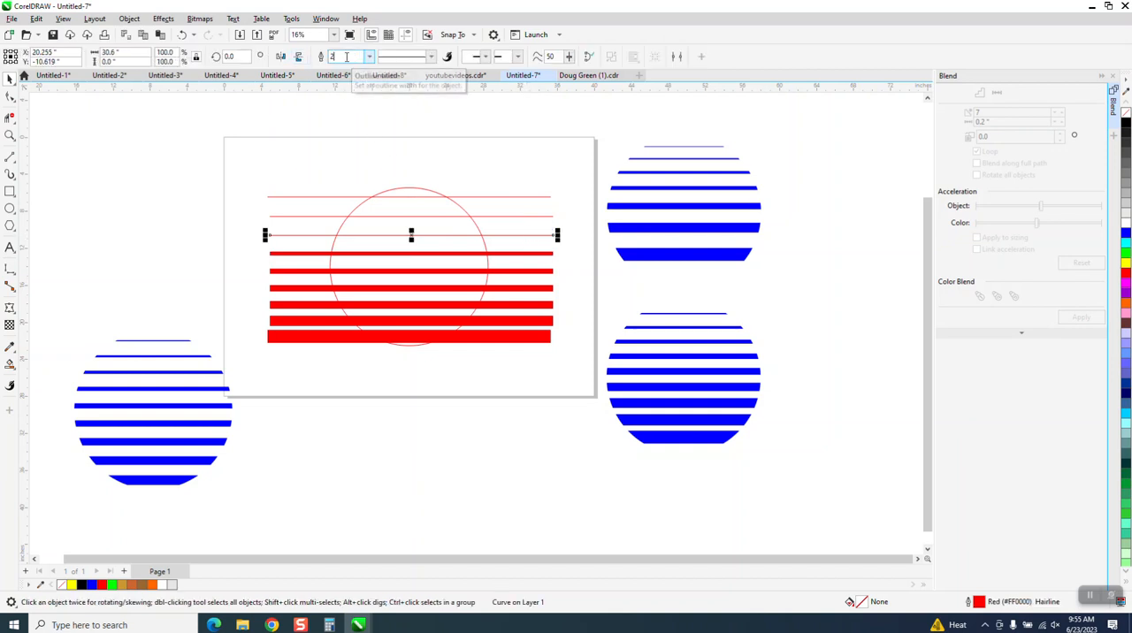
key("Return")
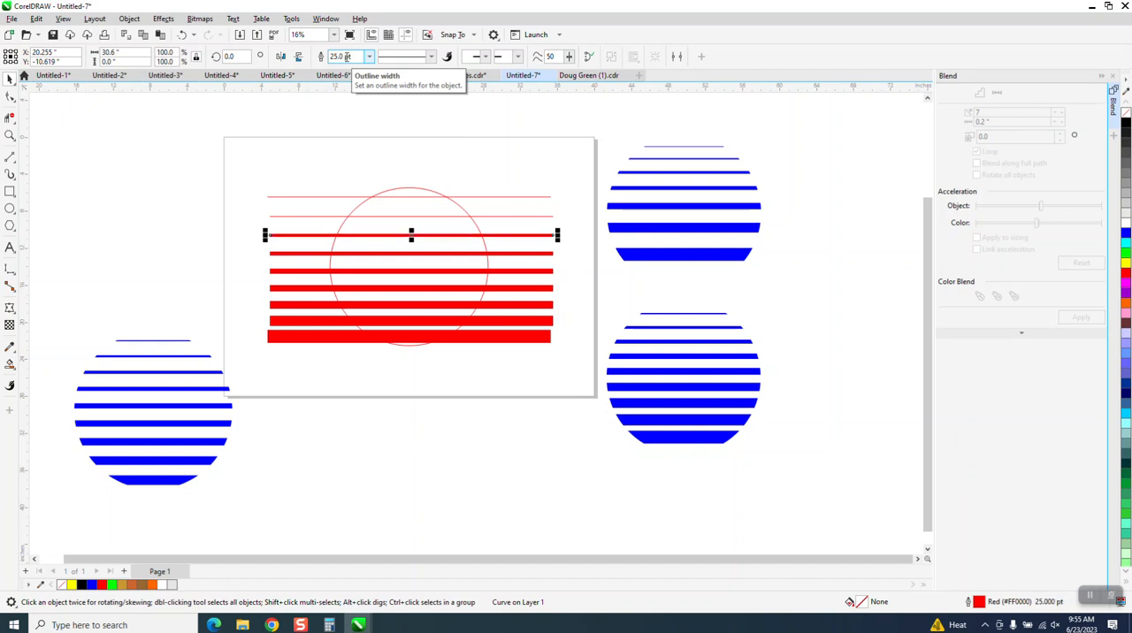
Set the outline width of the second line from the top to 20 pt
left_click(506, 222)
left_click(505, 217)
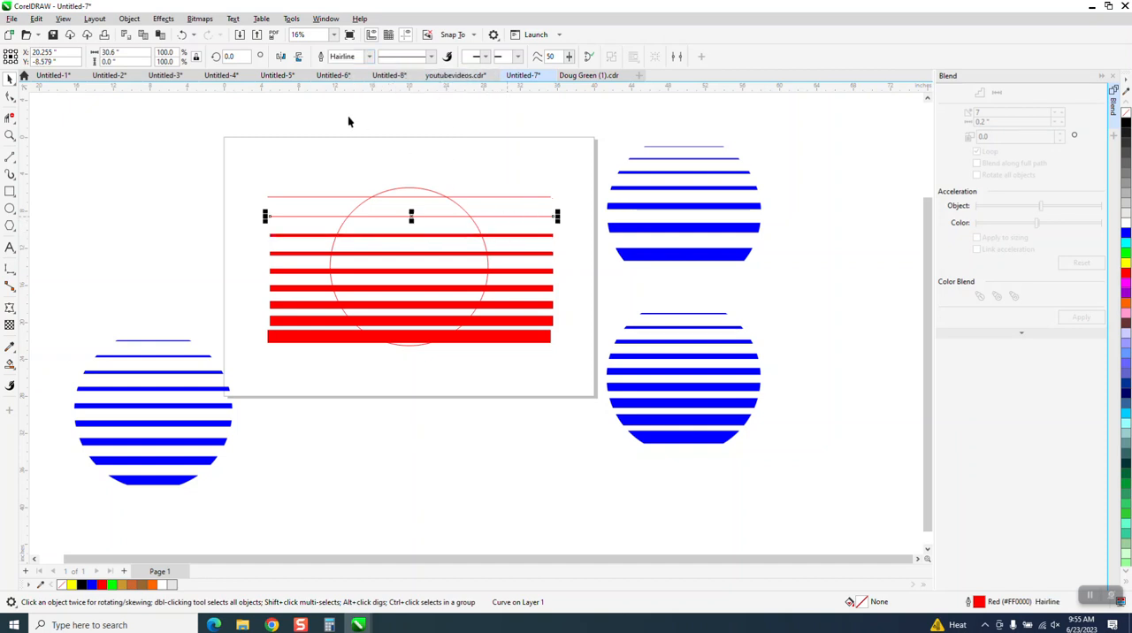
double_click(355, 57)
type("20")
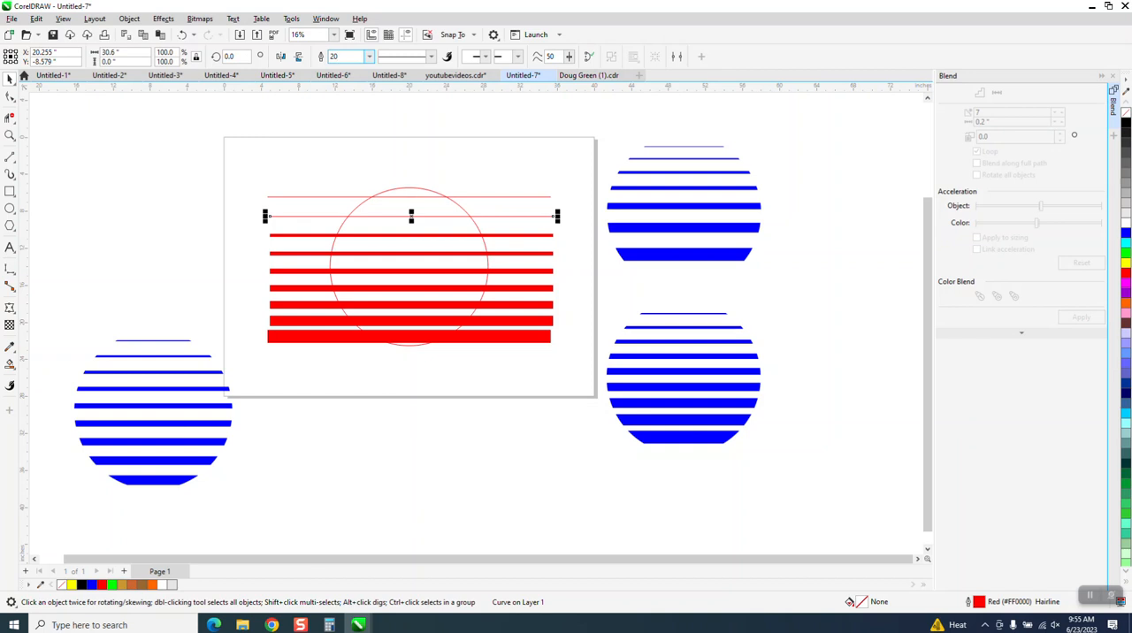
key("Return")
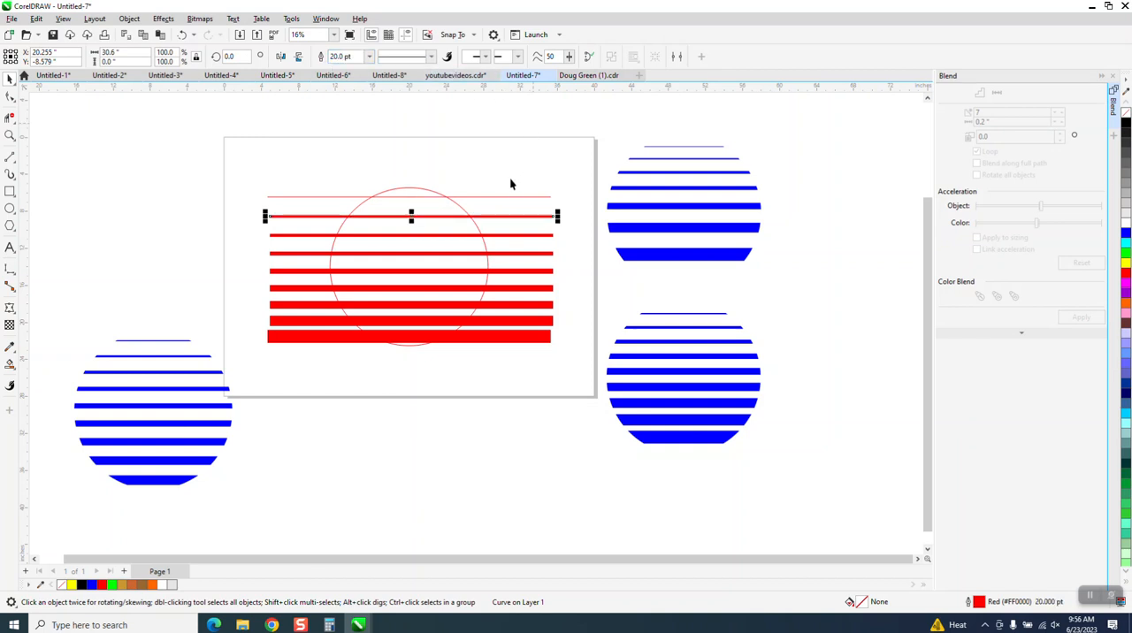
Set the outline width of the topmost line across the circle to 10 pt
left_click(509, 200)
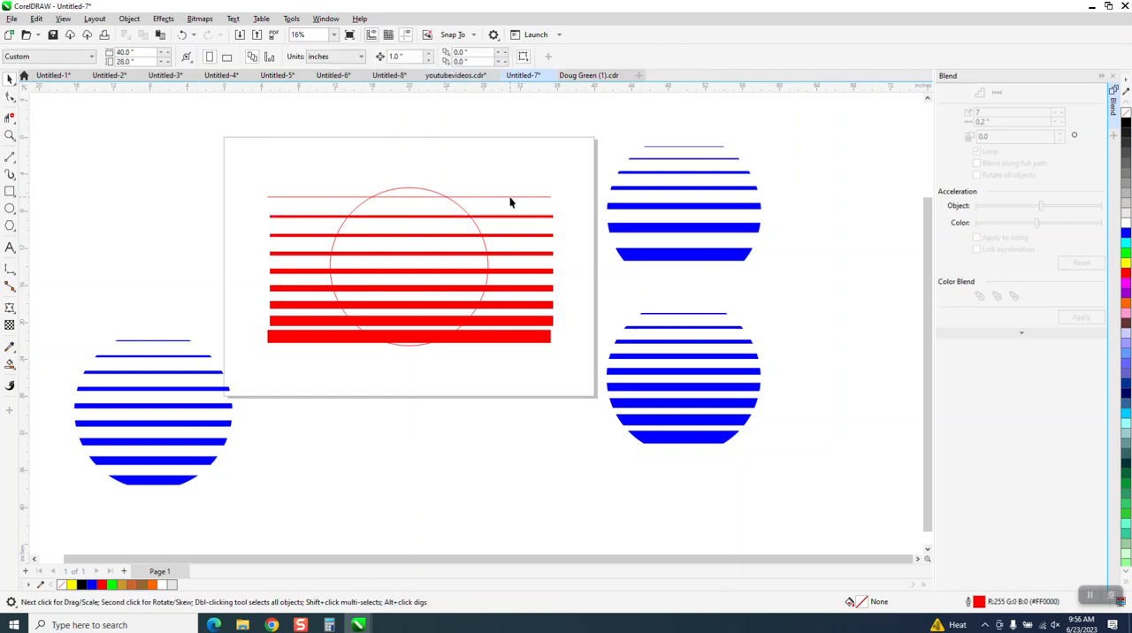
left_click(509, 197)
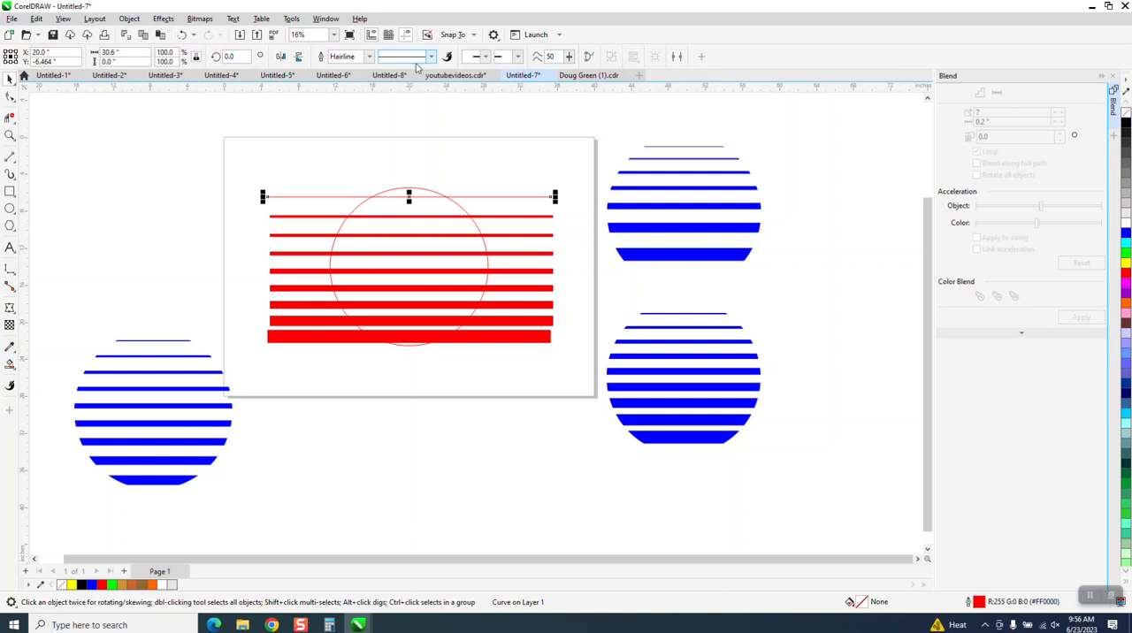
left_click(343, 57)
type("10")
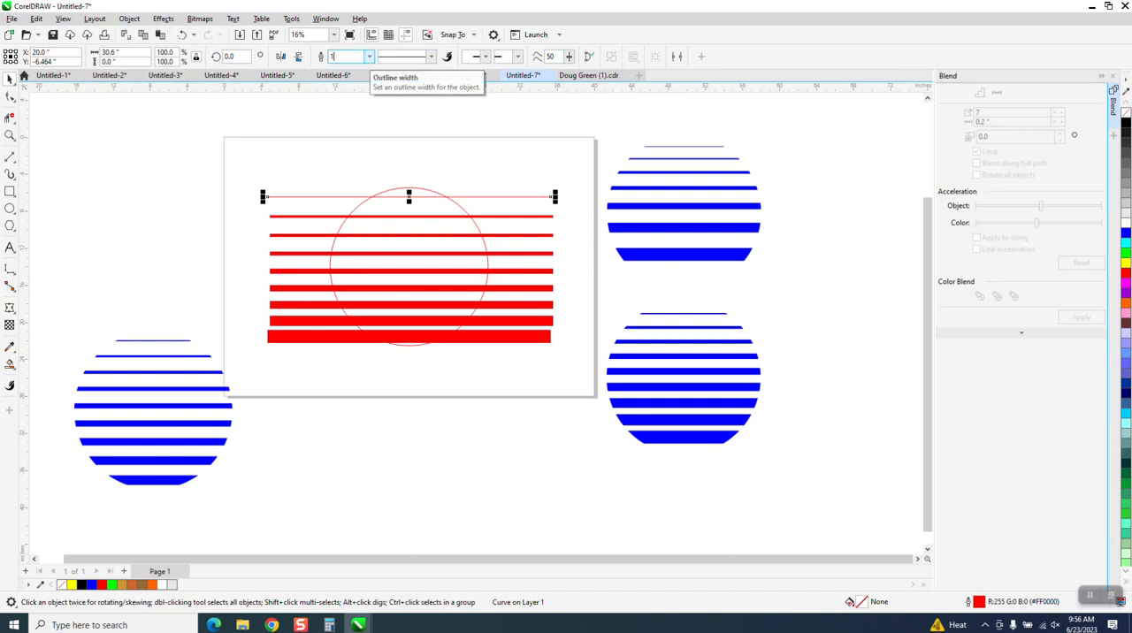
key("Return")
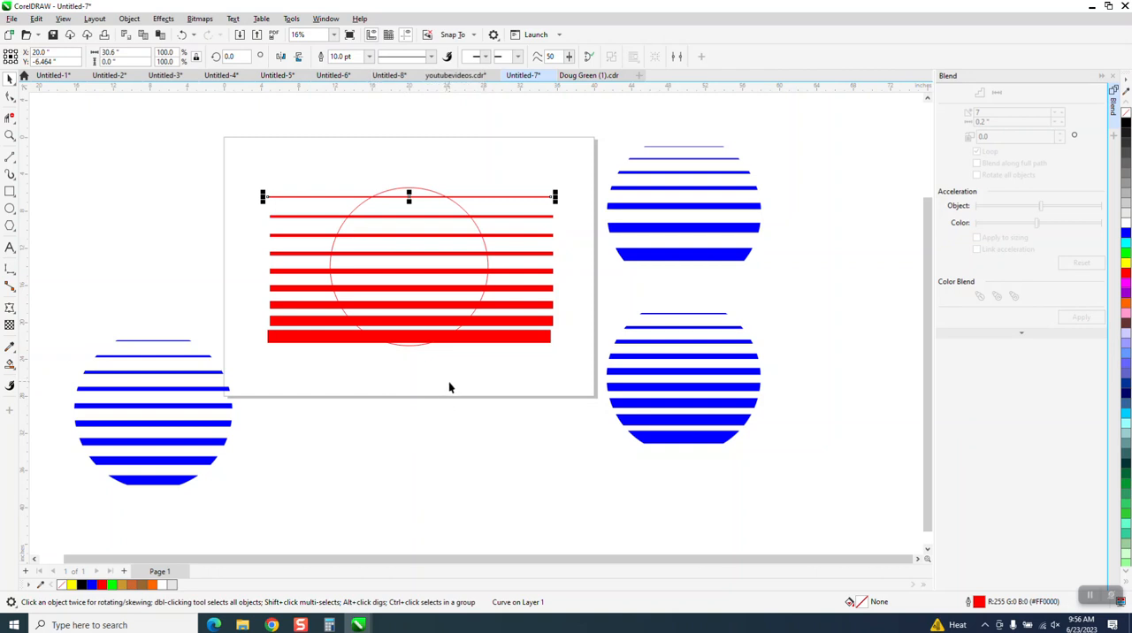
Nudge each of the seven intermediate lines up 1 inch, leaving the top and bottom lines in place
left_click(421, 217)
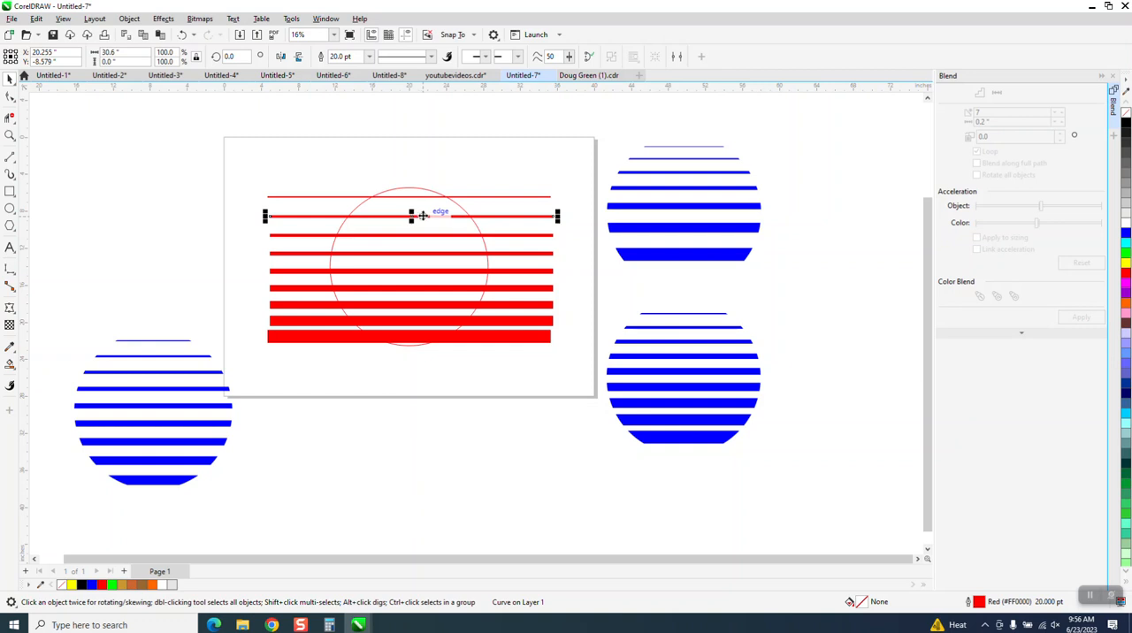
key("Up")
left_click(437, 234)
key("Up")
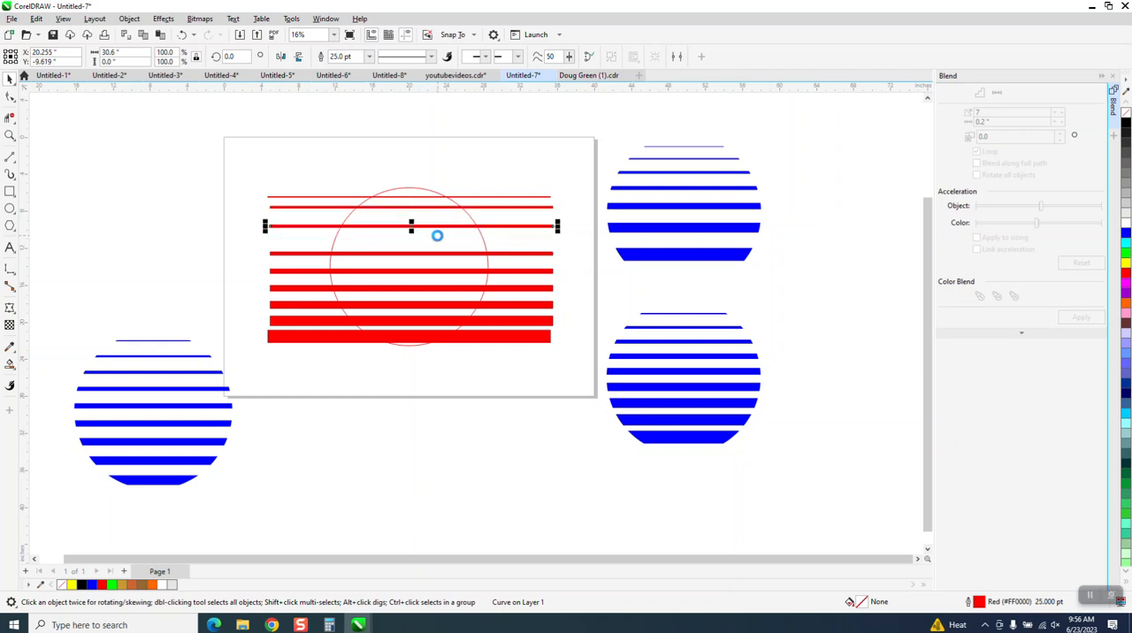
left_click(444, 254)
key("Up")
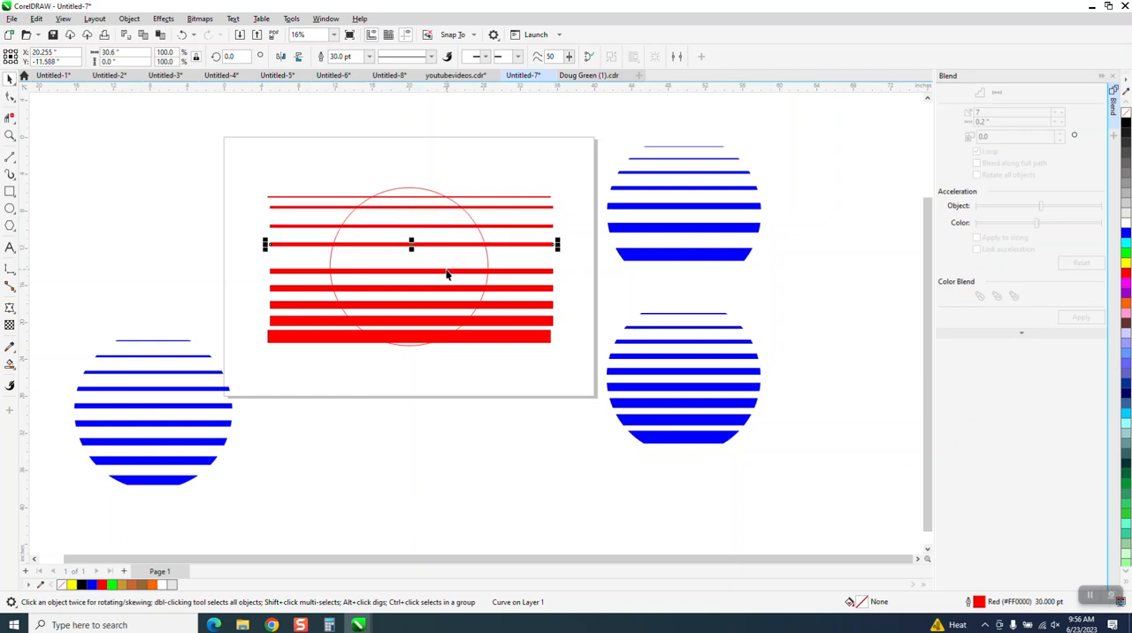
left_click(449, 270)
key("Up")
left_click(446, 288)
key("Up")
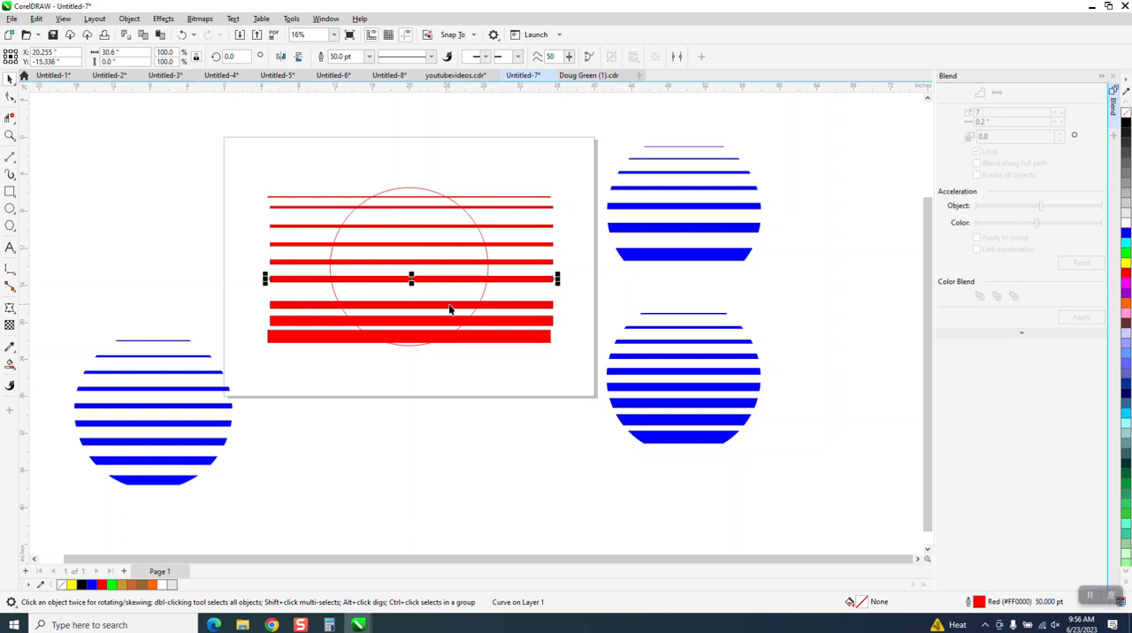
left_click(452, 306)
key("Up")
left_click(453, 322)
key("Up")
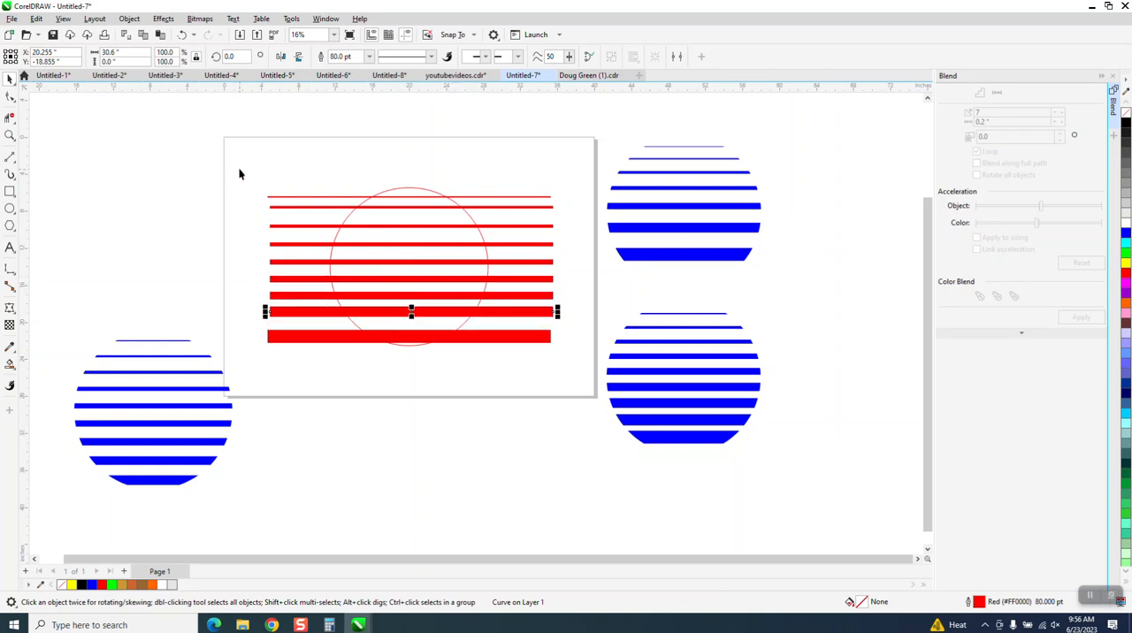
Convert the outlines of all nine red lines to objects and remove their fill
left_click_drag(239, 171, 301, 378)
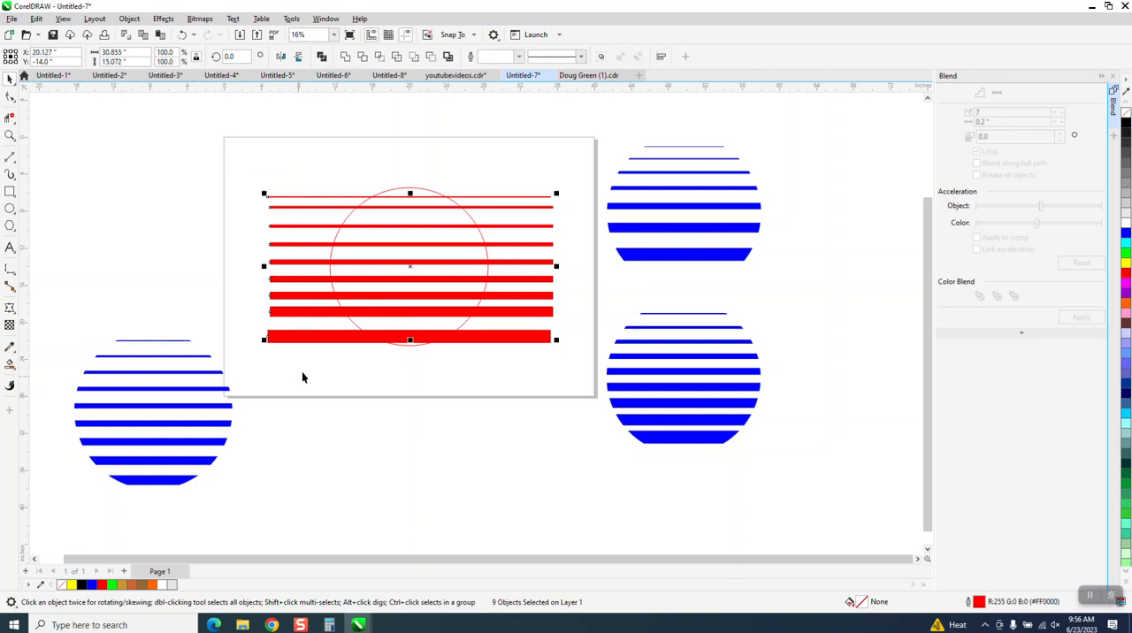
left_click(130, 18)
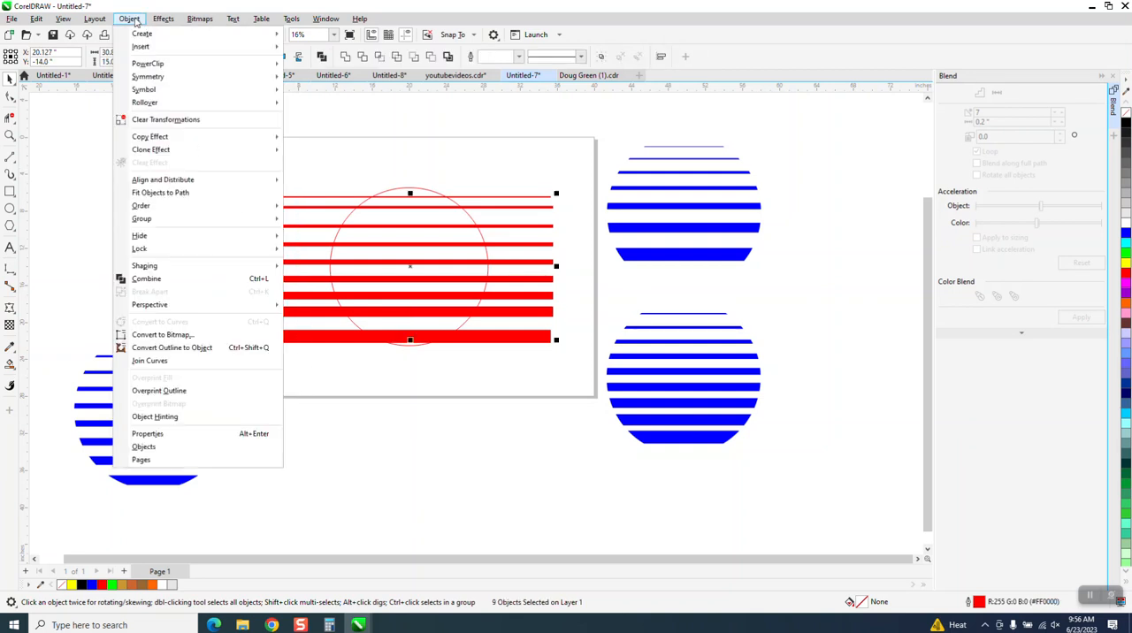
left_click(165, 351)
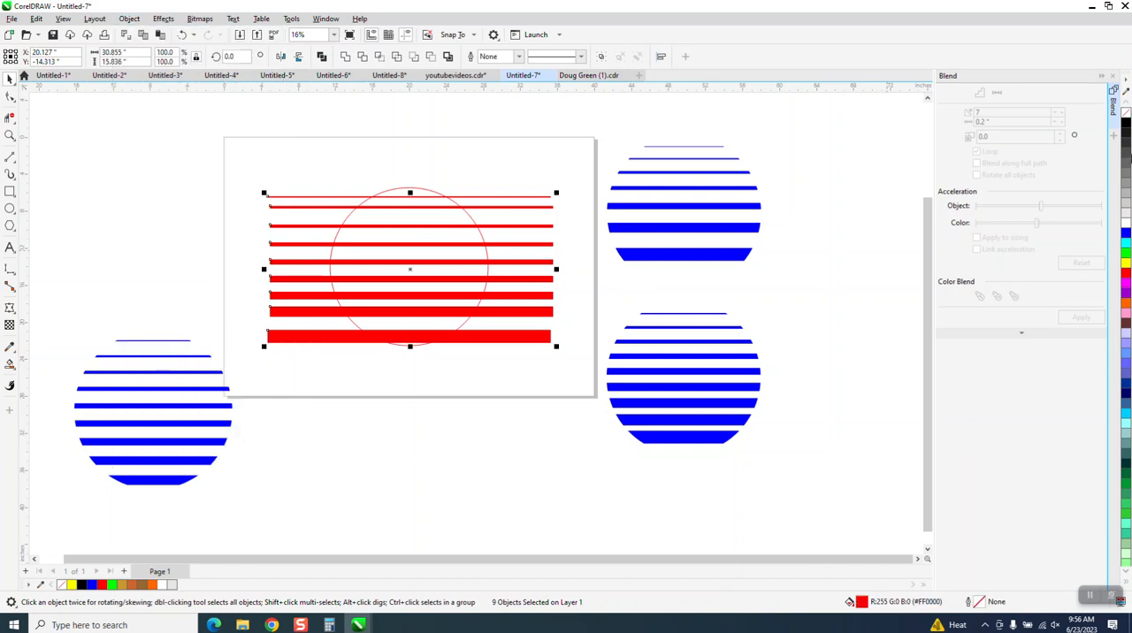
left_click(1126, 115)
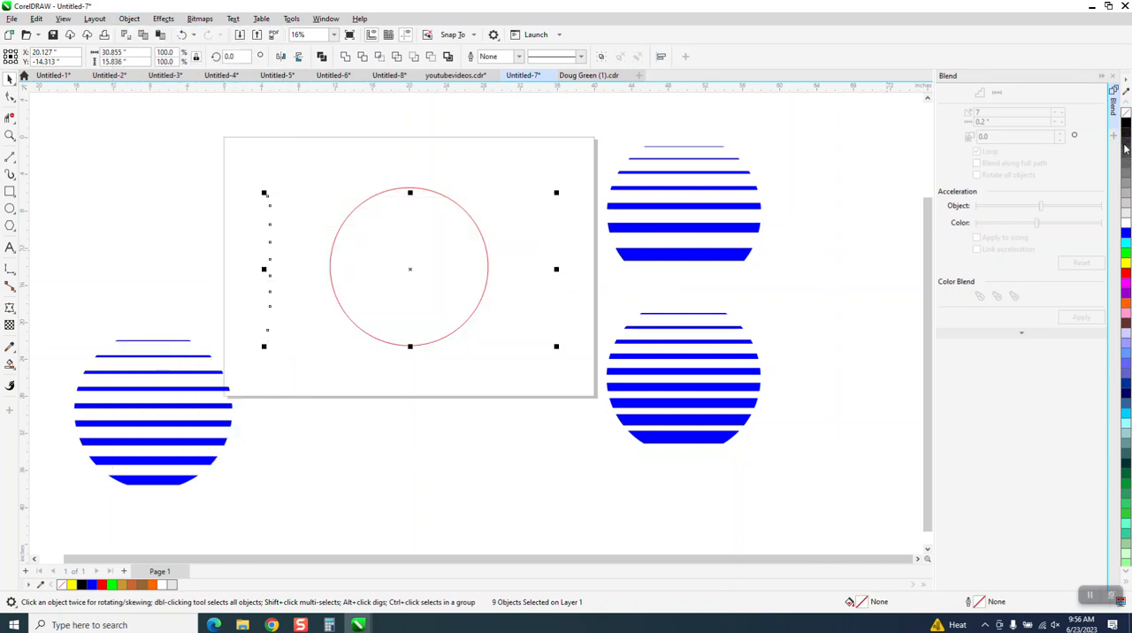
Outline the nine bars in black and use Smart Fill to fill their parts inside the circle with orange
right_click(1125, 129)
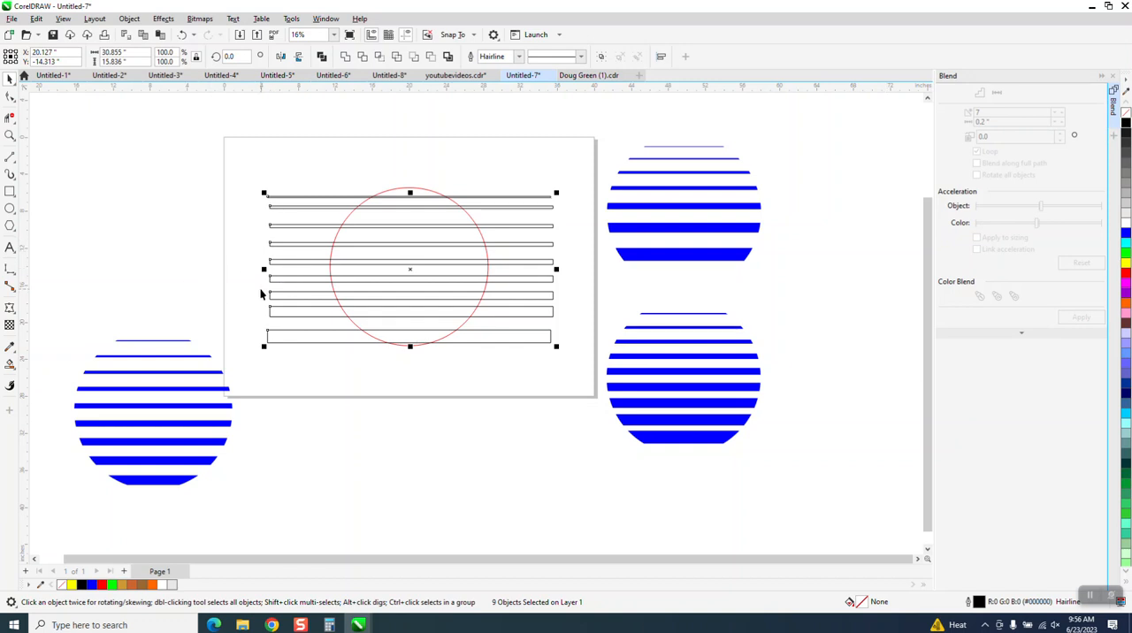
left_click(10, 135)
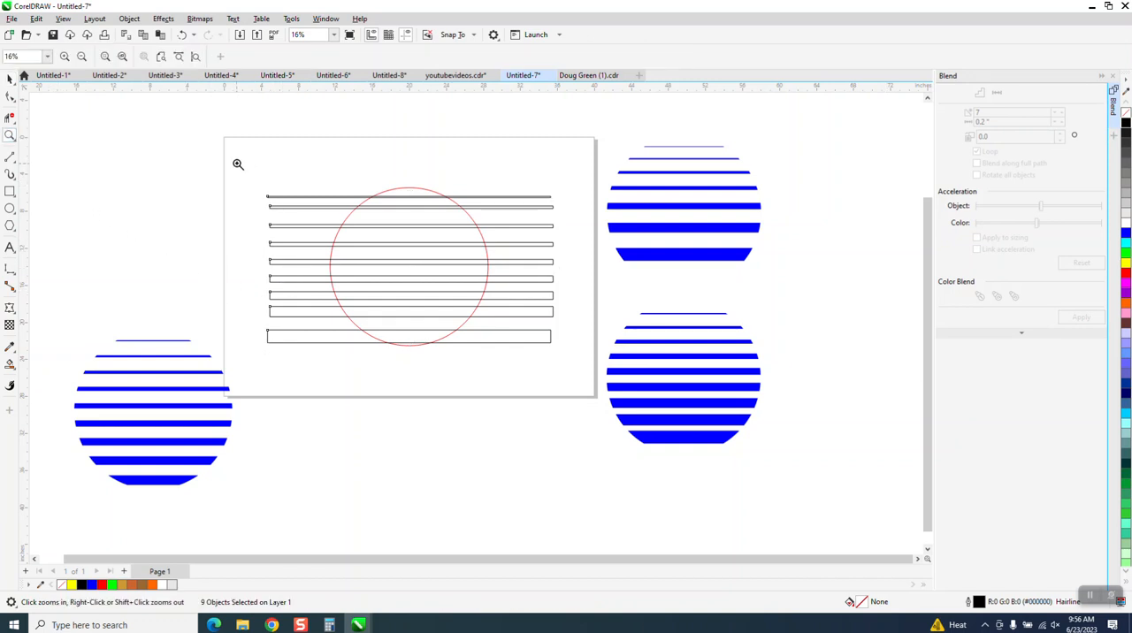
left_click_drag(237, 165, 654, 408)
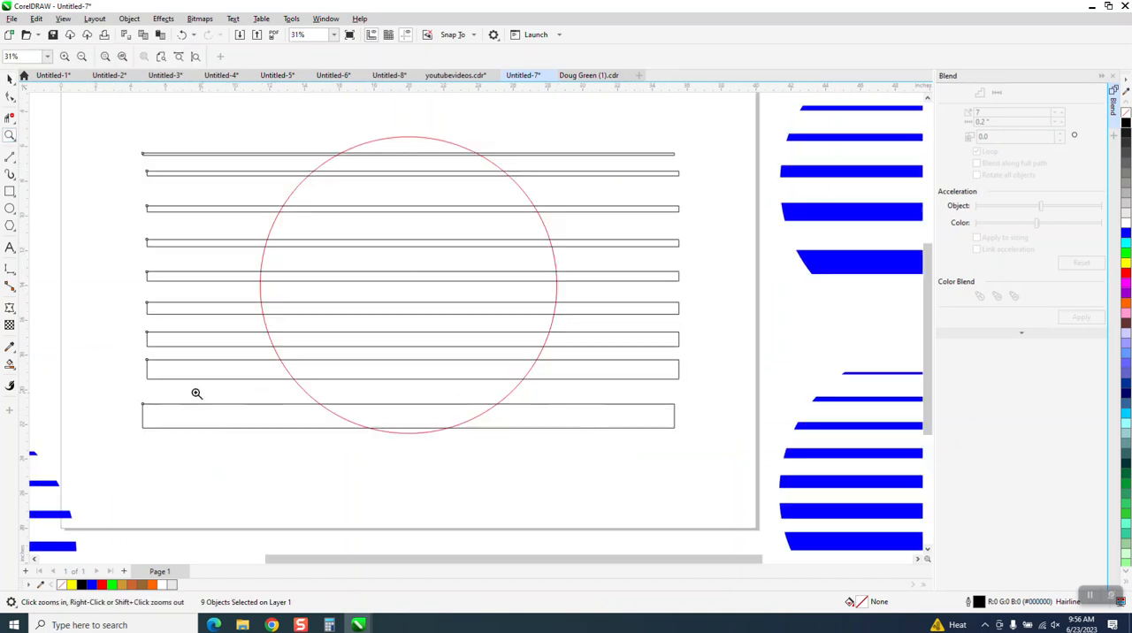
left_click(9, 367)
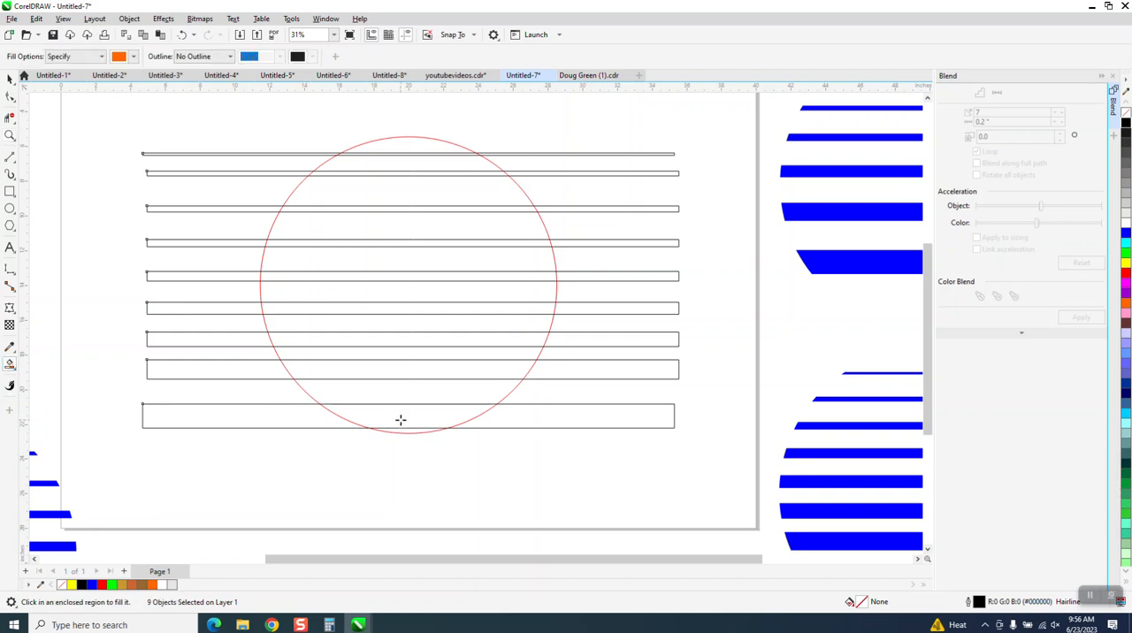
left_click(409, 370)
left_click(409, 339)
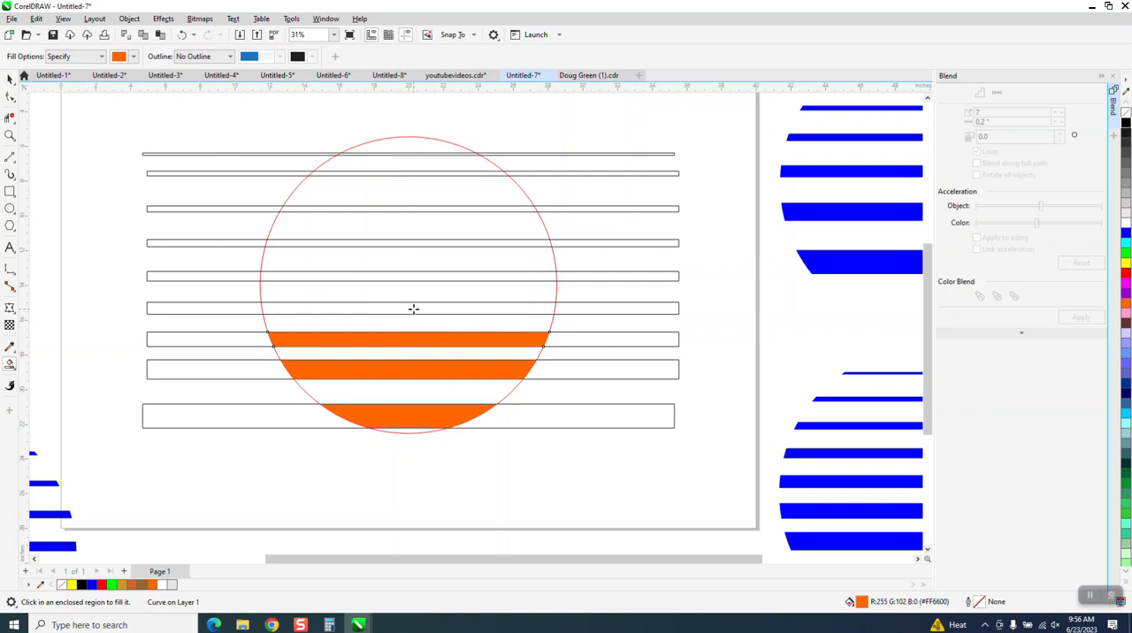
left_click(413, 308)
left_click(421, 276)
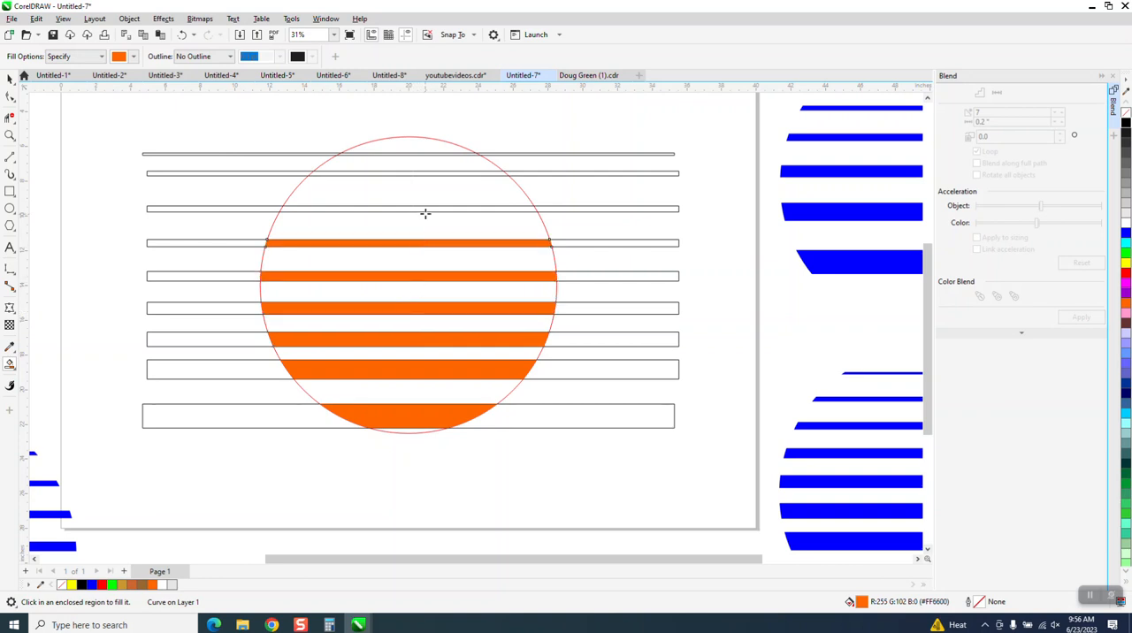
left_click(424, 172)
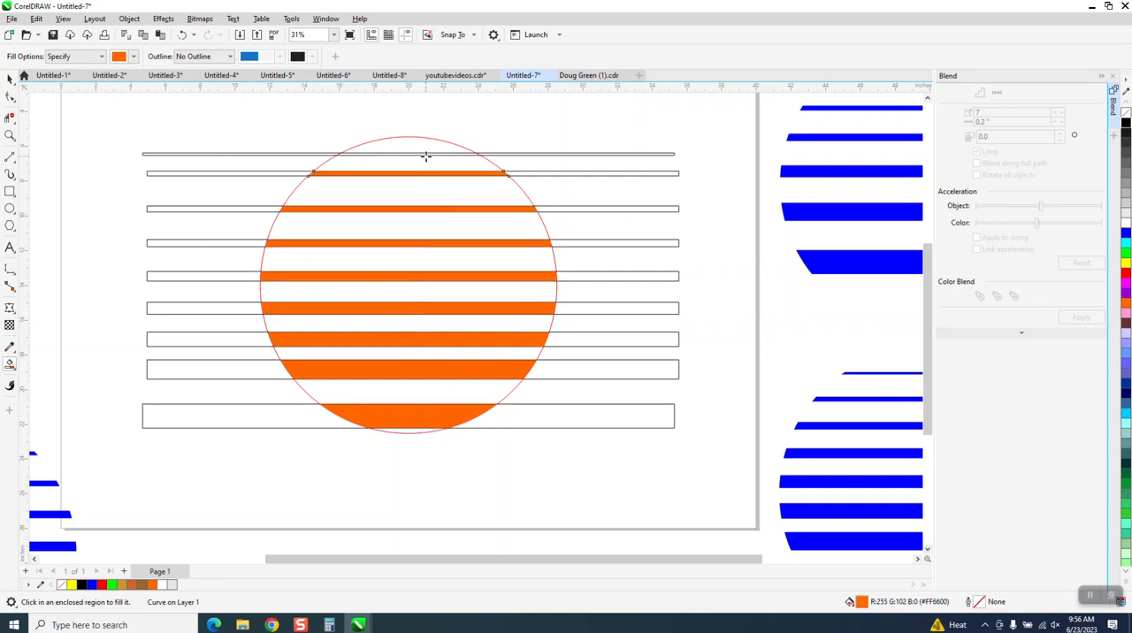
left_click(425, 155)
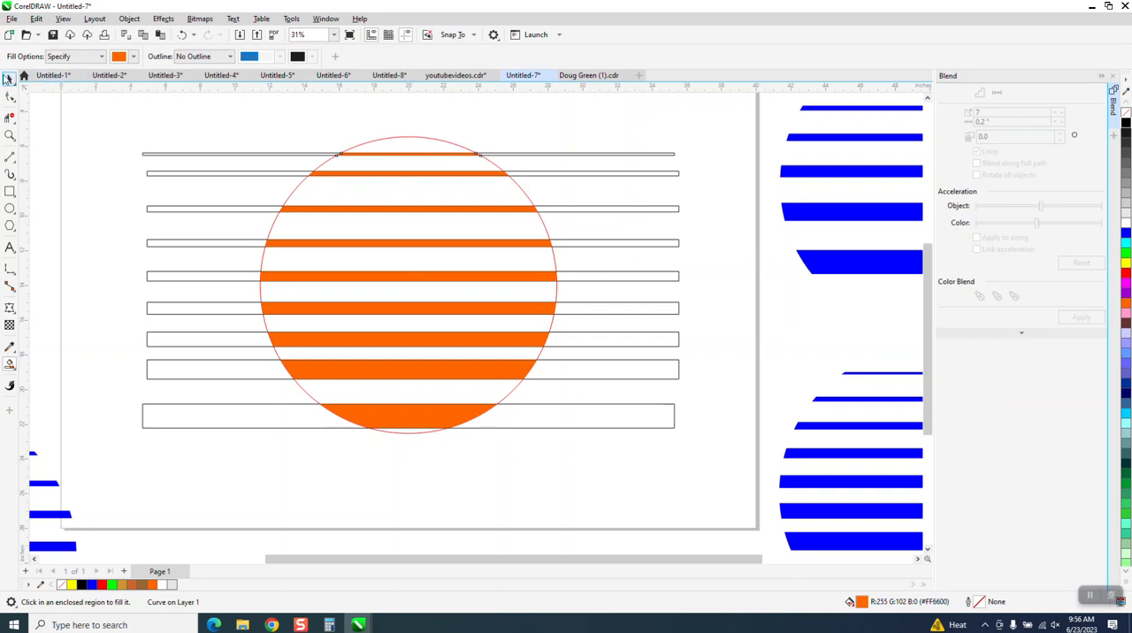
Delete the nine black-outlined bars, keeping the orange stripes and the red circle
key("space")
left_click_drag(103, 125, 128, 176)
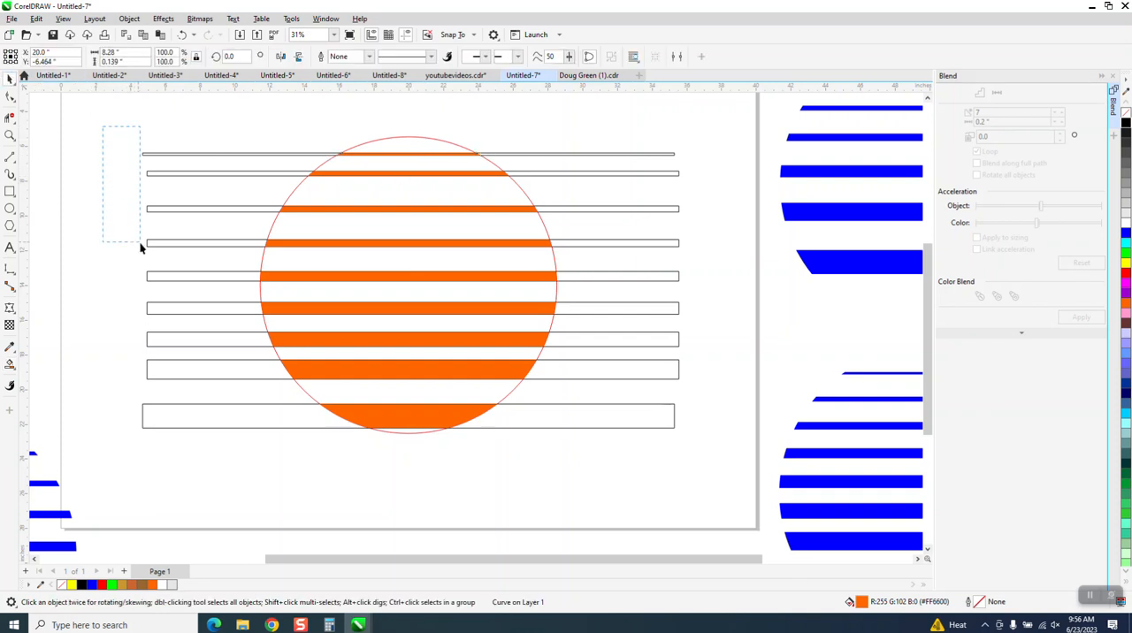
left_click_drag(212, 452, 211, 451)
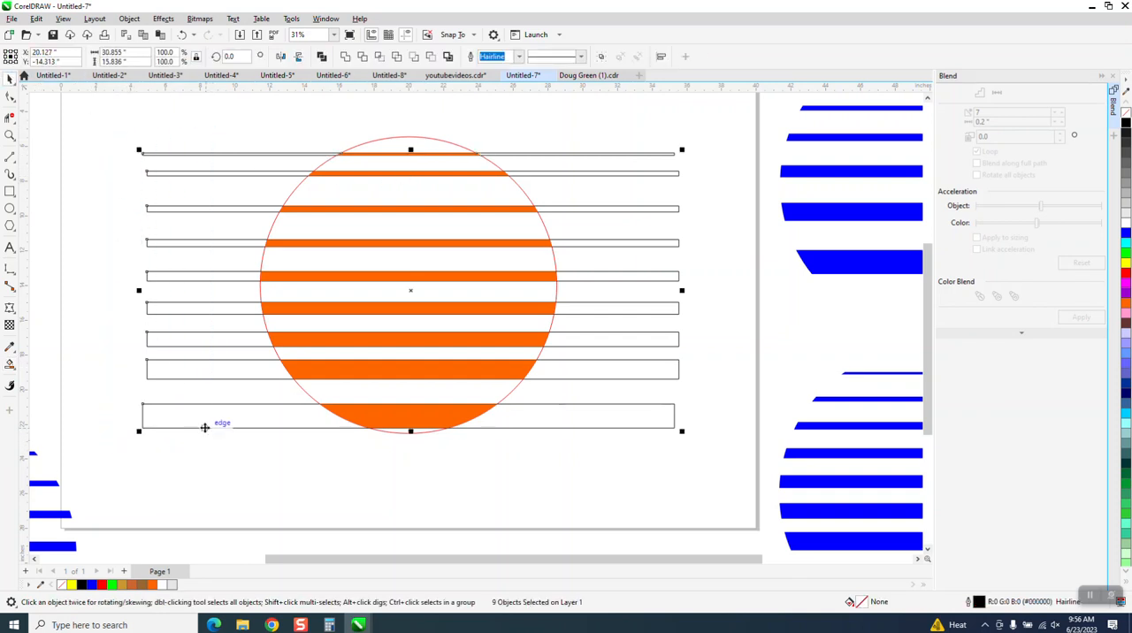
key("Delete")
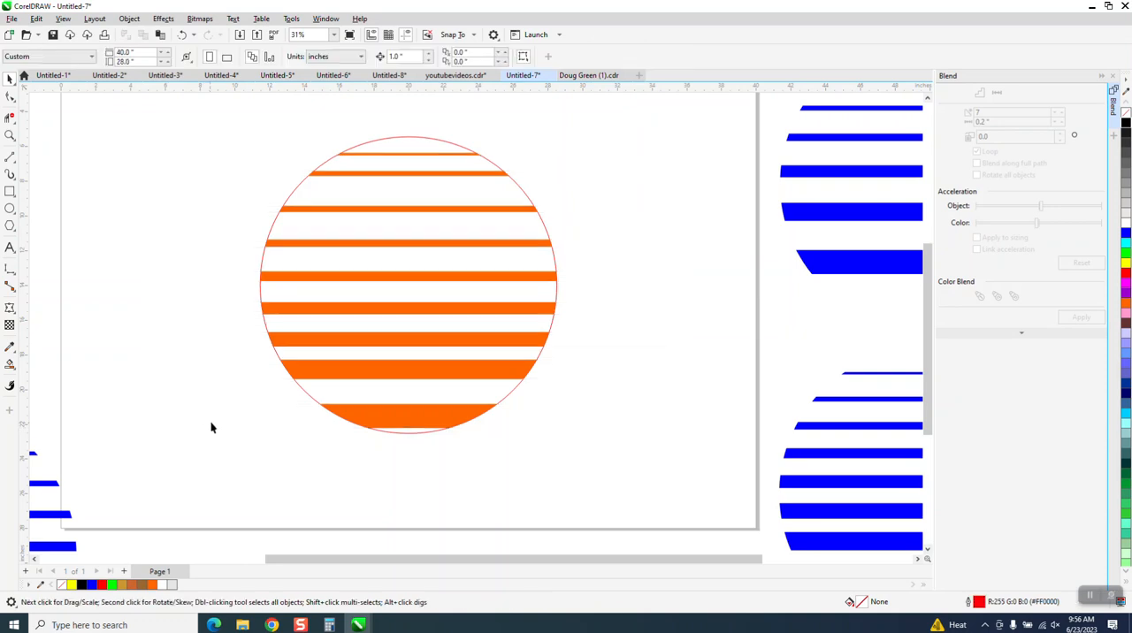
Delete the red circle around the orange stripes
left_click(523, 197)
key("Delete")
scroll(544, 348, "down", 2)
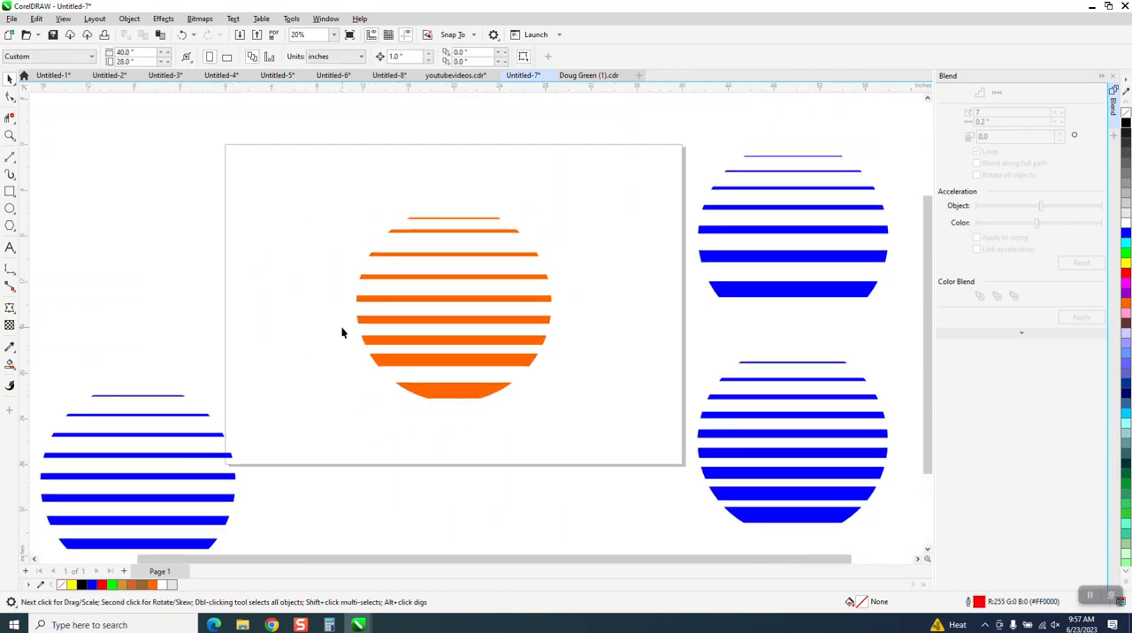
scroll(342, 328, "down", 2)
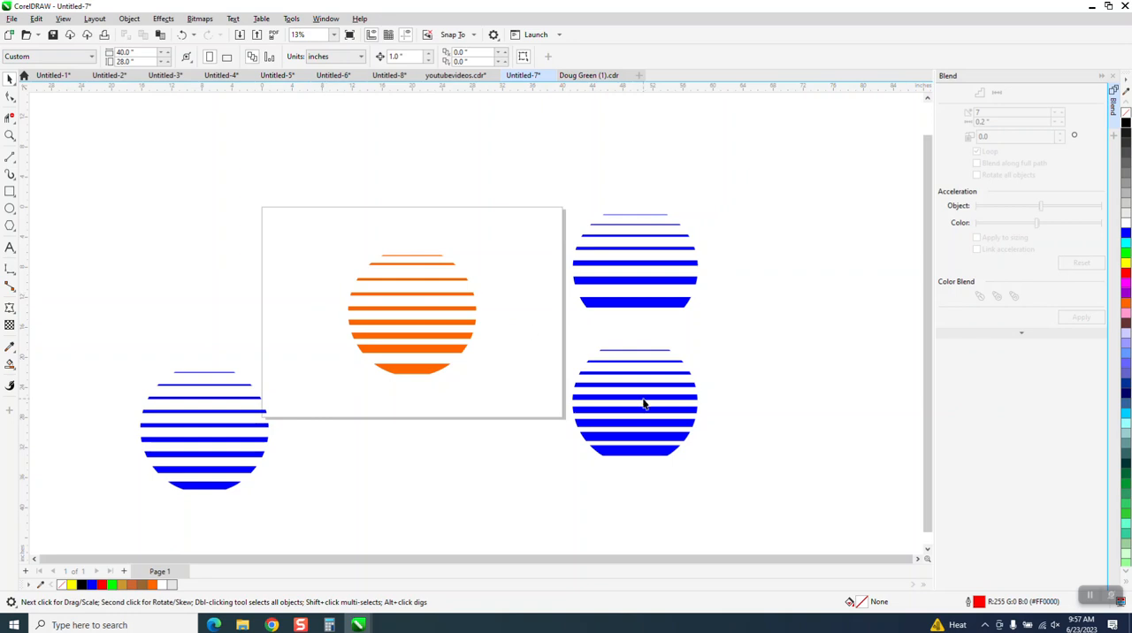
left_click(10, 135)
left_click_drag(301, 223, 536, 408)
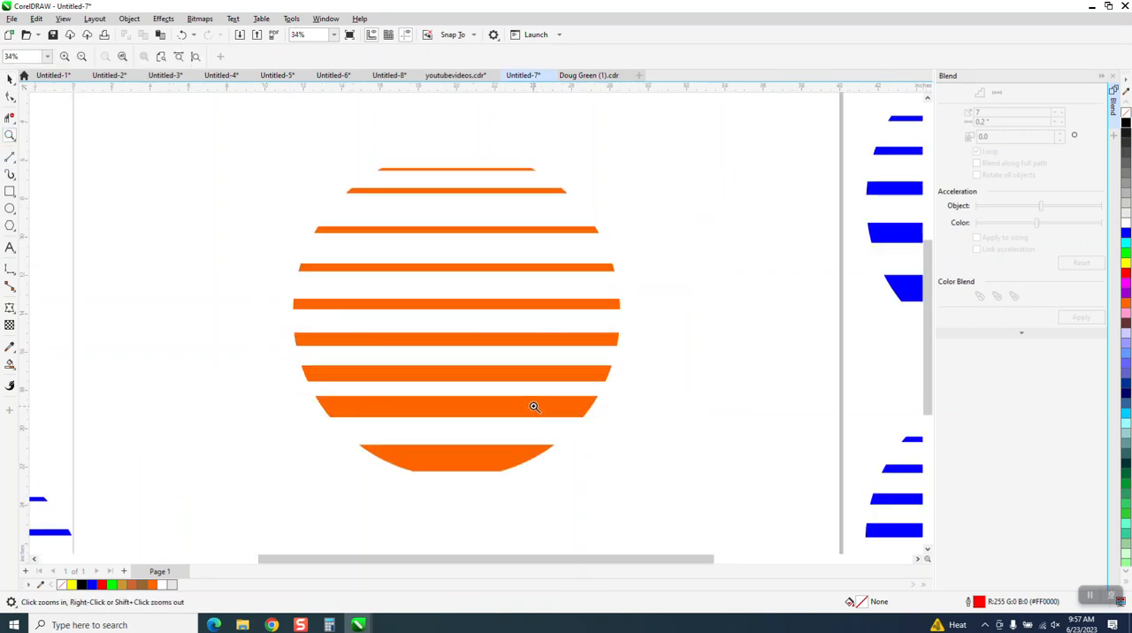
left_click(9, 81)
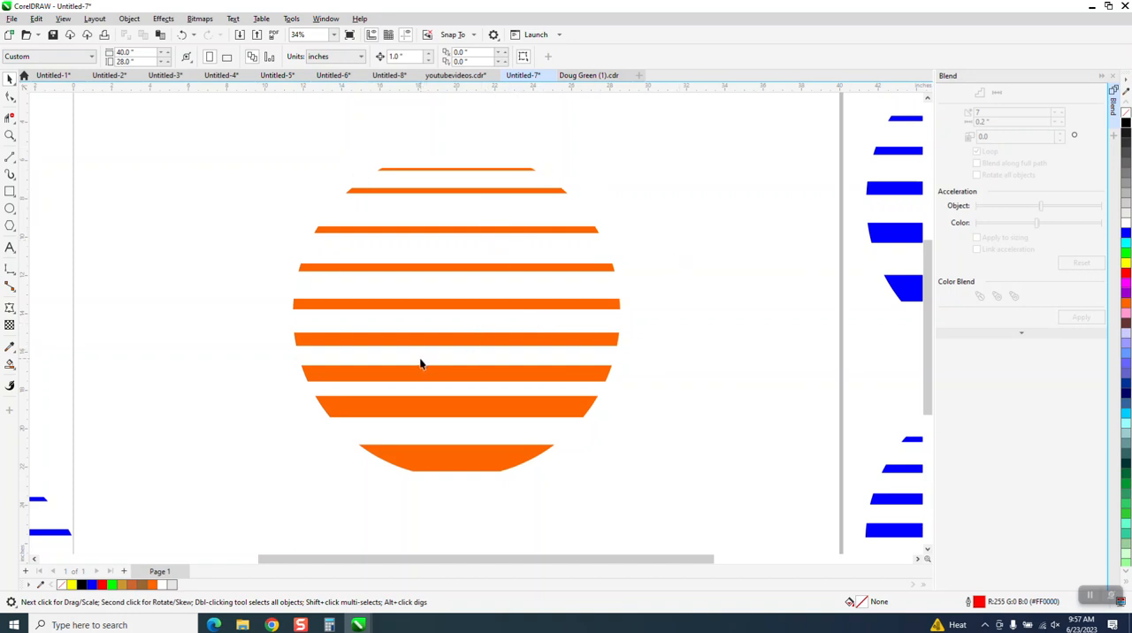
Undo the deletion of the red circle around the orange stripes
left_click(181, 34)
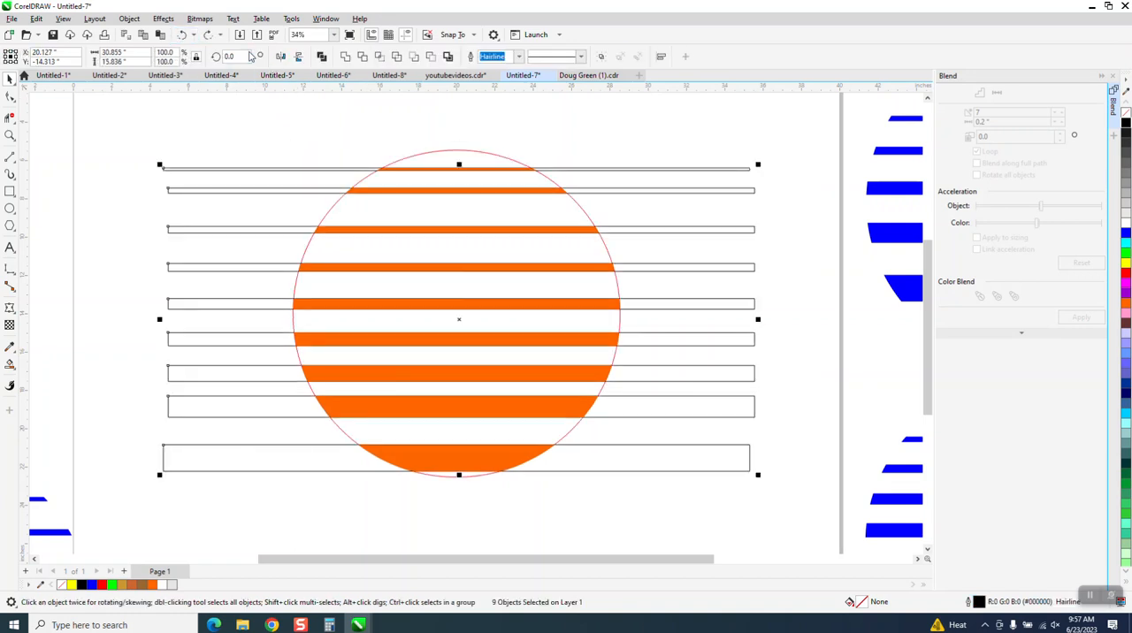
left_click(207, 34)
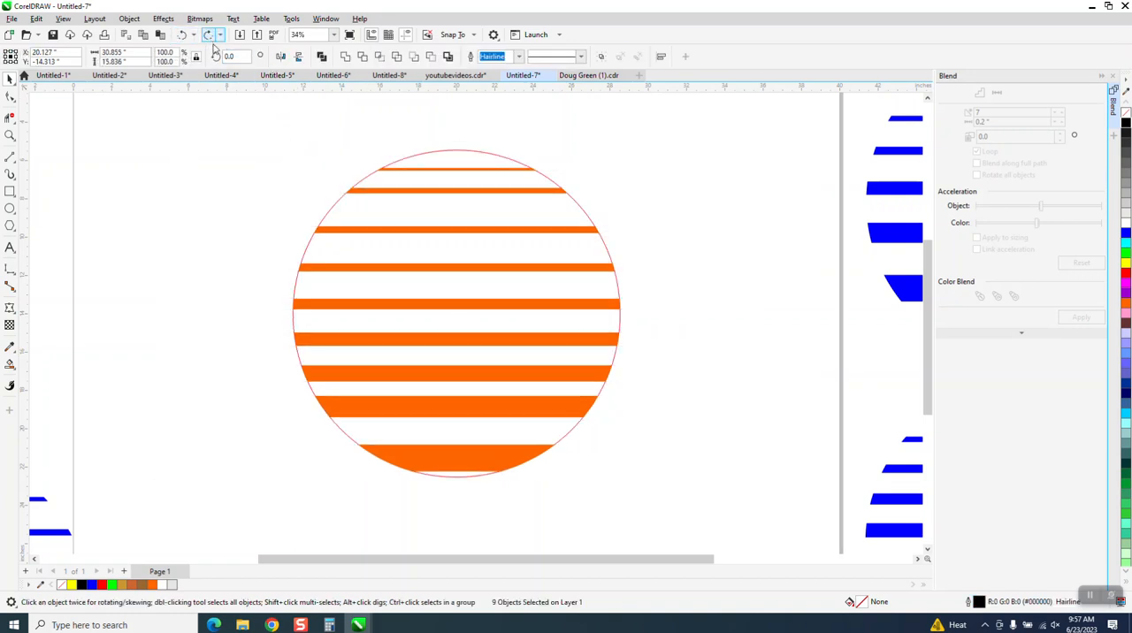
Set the circle's outline width to 10 pt and its outline colour to orange
left_click(451, 153)
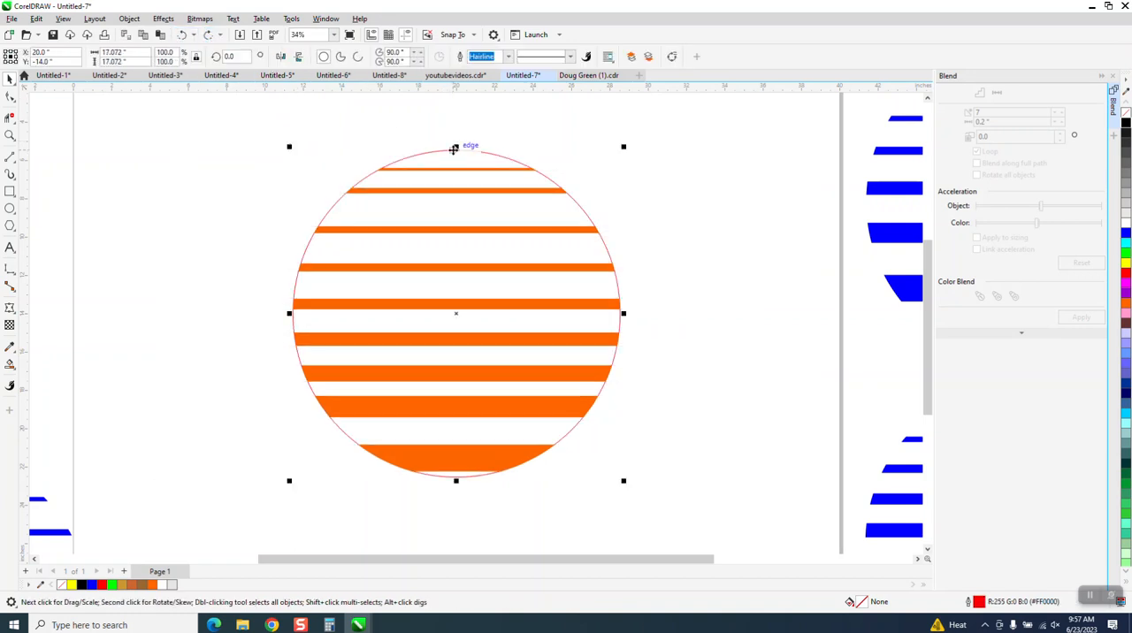
left_click(509, 56)
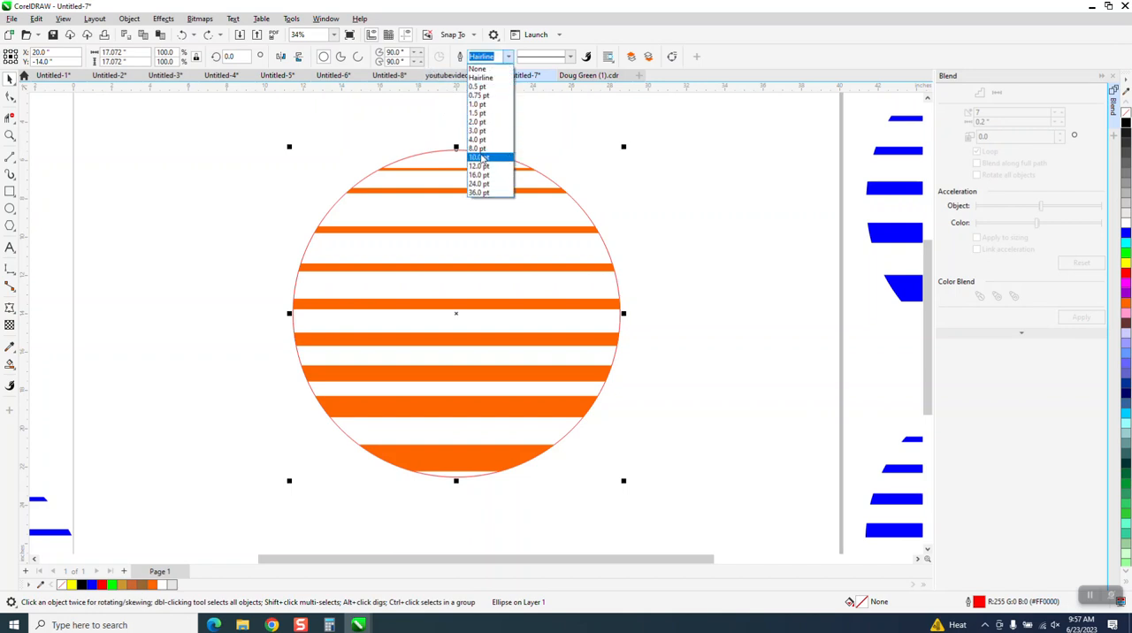
left_click(479, 156)
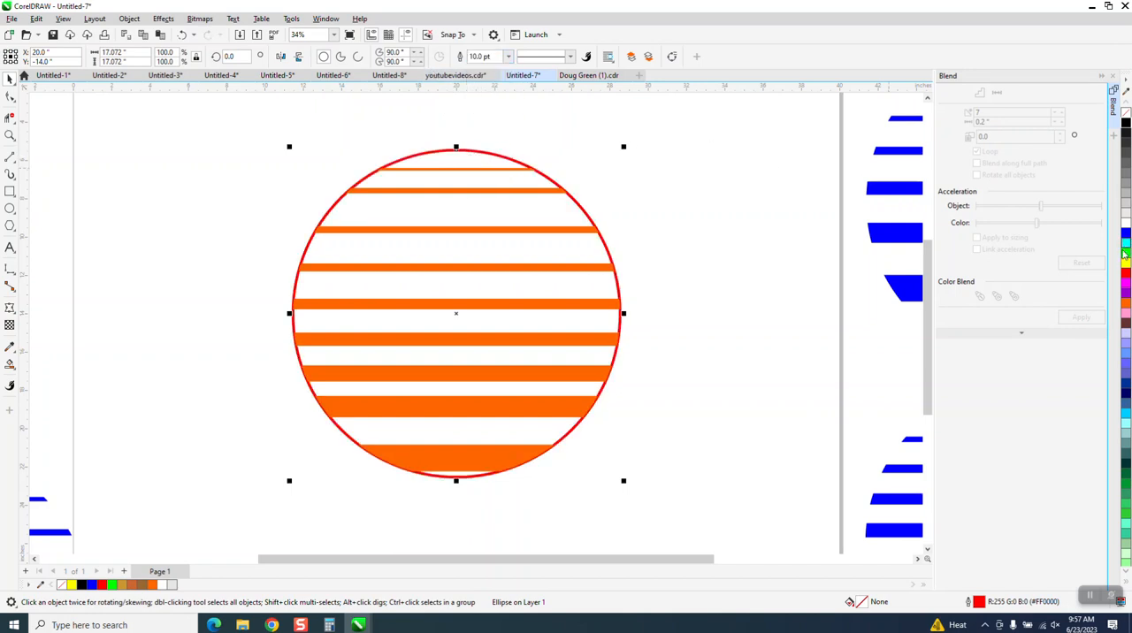
right_click(1127, 303)
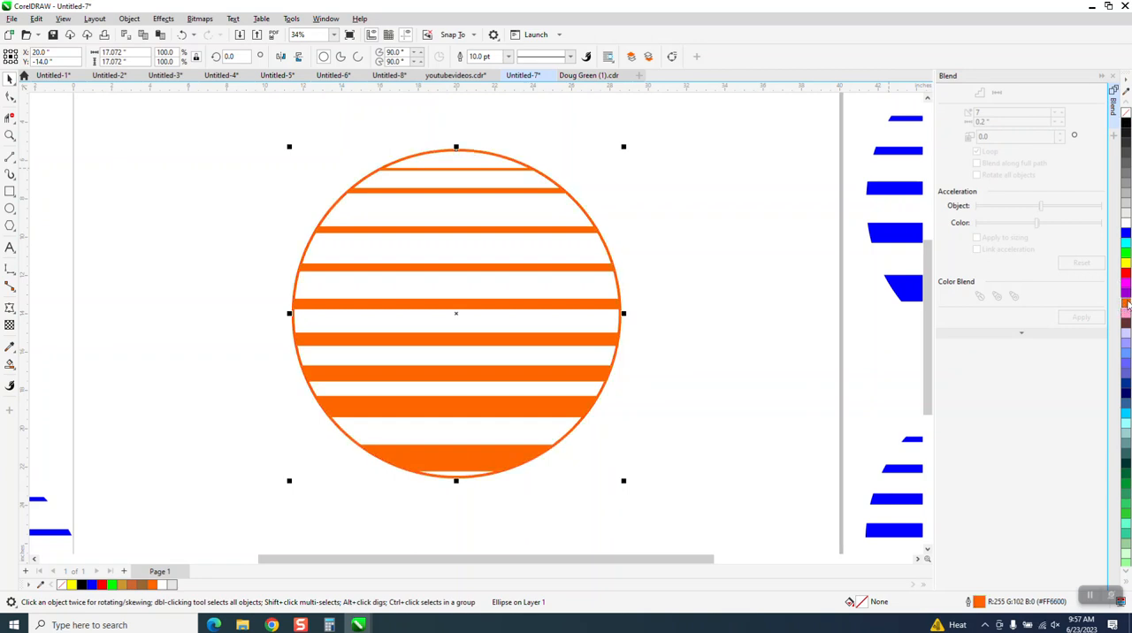
left_click(660, 293)
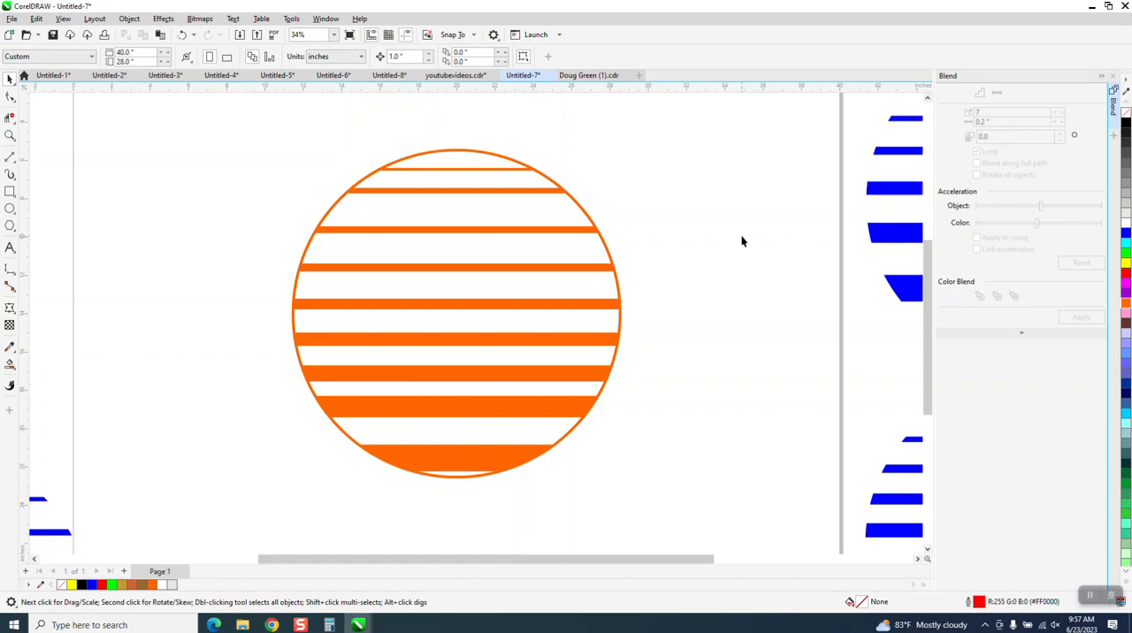